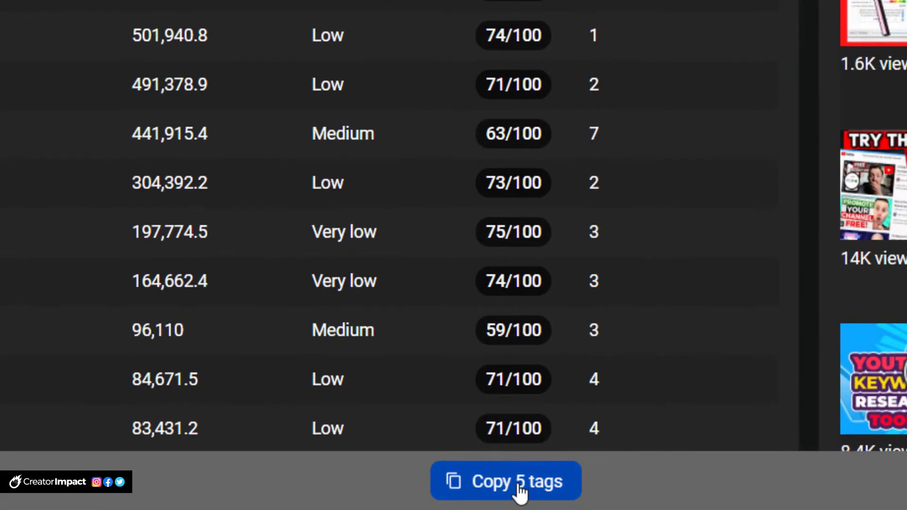
Step: Copy the five selected keyword tags
click(519, 489)
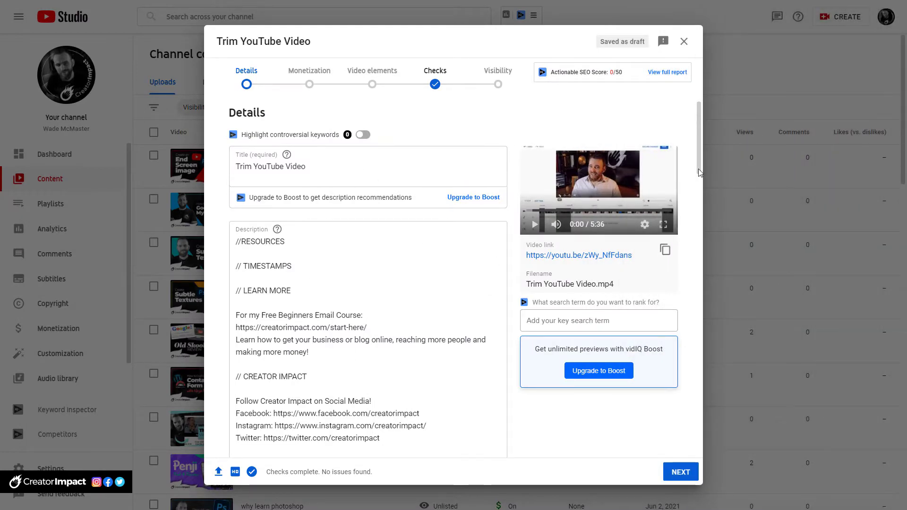
drag(701, 149, 708, 87)
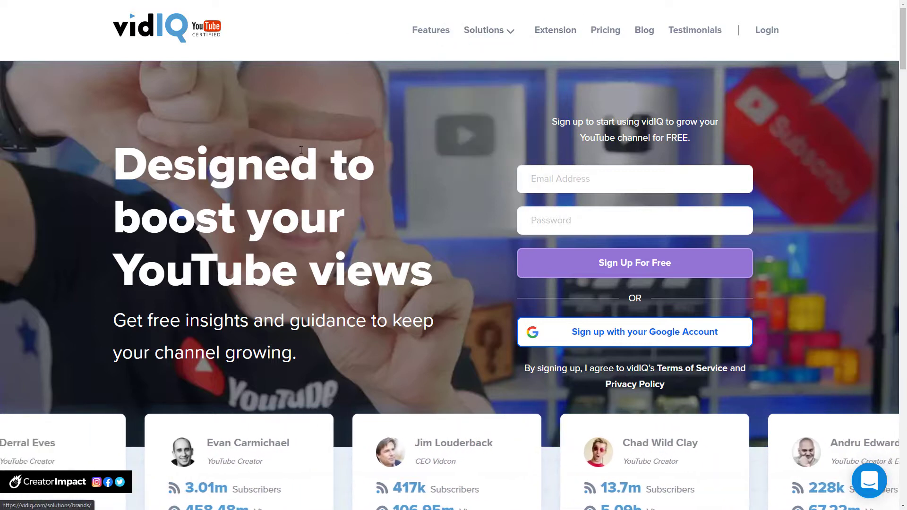
Step: Go from the vidIQ login to the Keywords page and search for "trim youtube video"
click(771, 35)
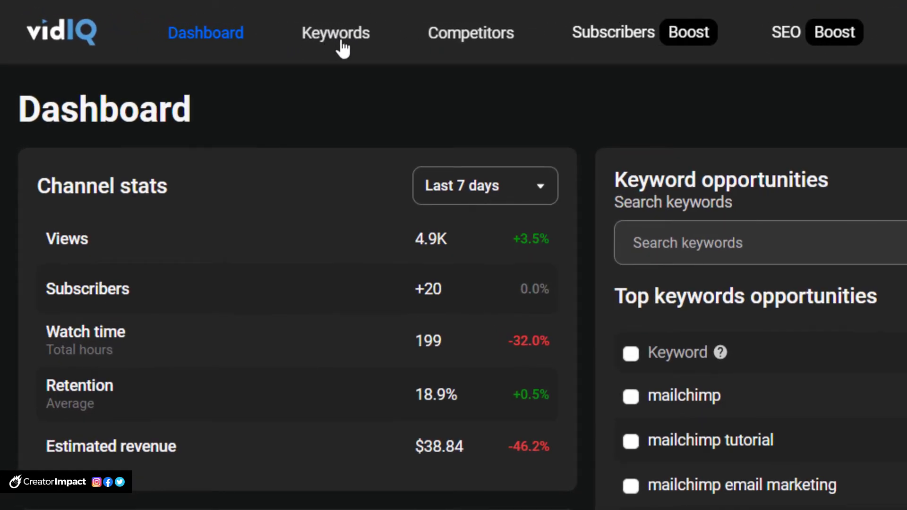
click(342, 43)
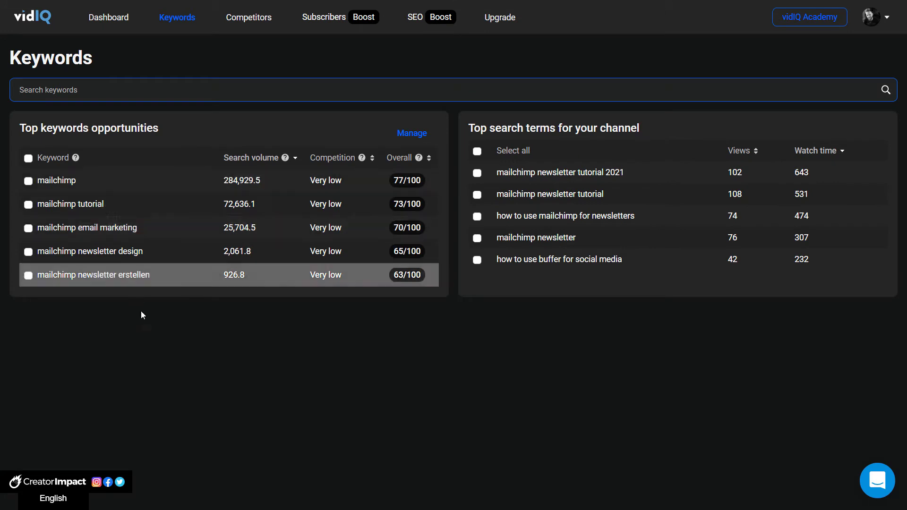
click(109, 90)
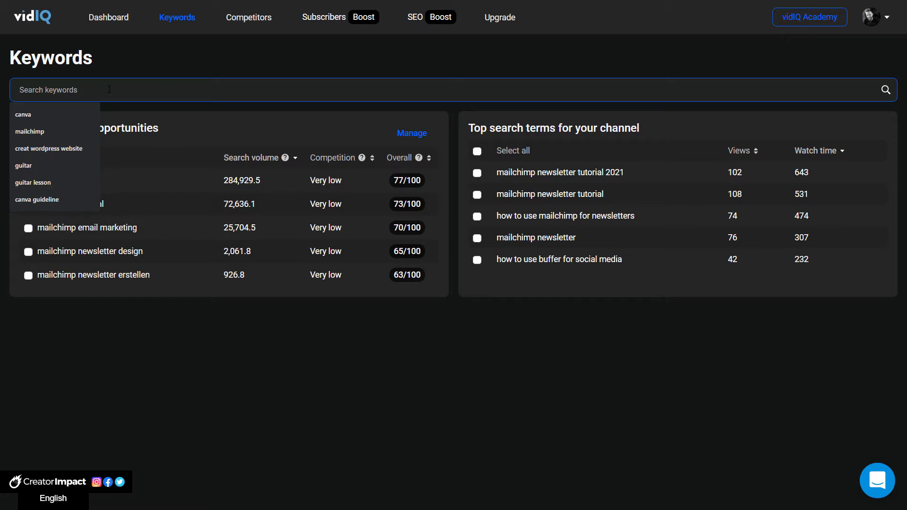
text(Trim youtube video)
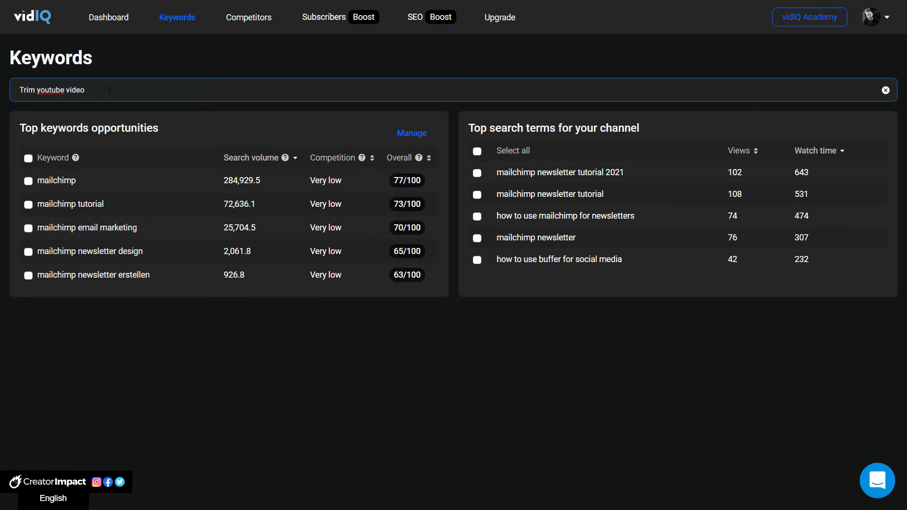
key(Return)
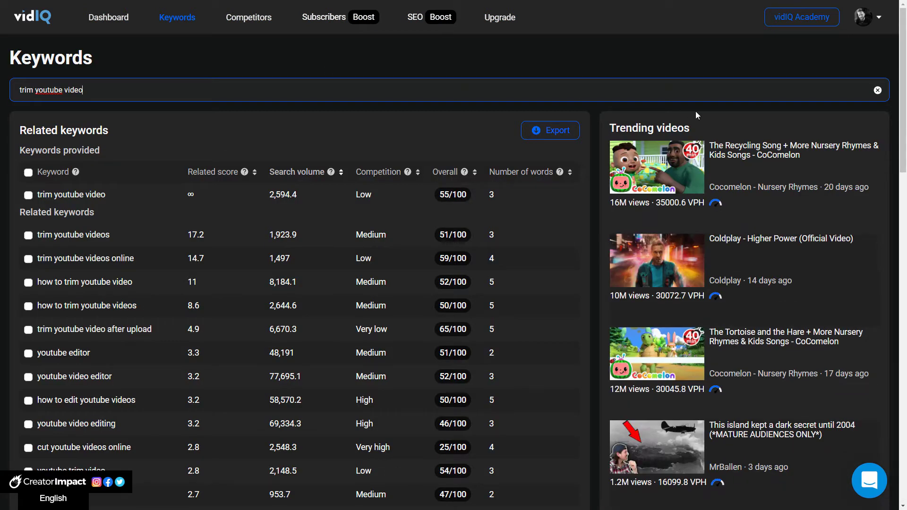
Step: Examine the search volume of "trim youtube video" and order the related keywords by highest related score
scroll(76, 159, down, 1)
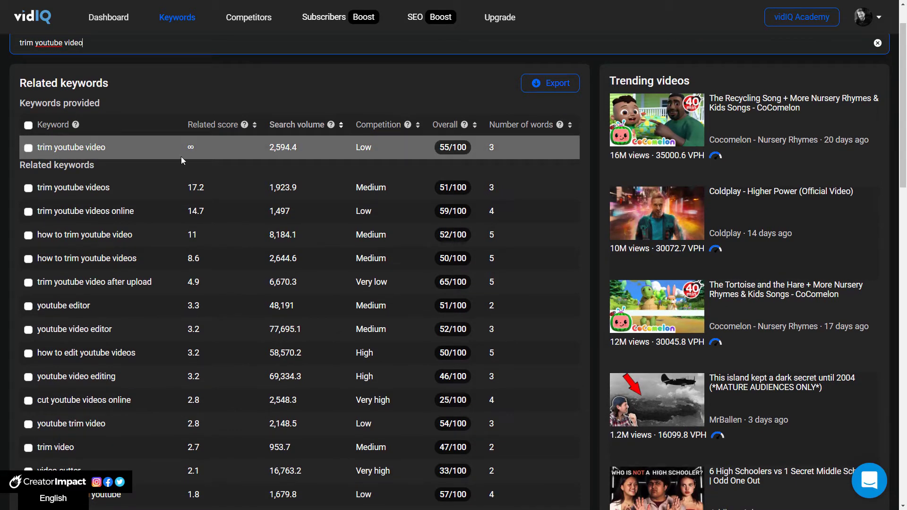
drag(271, 148, 294, 147)
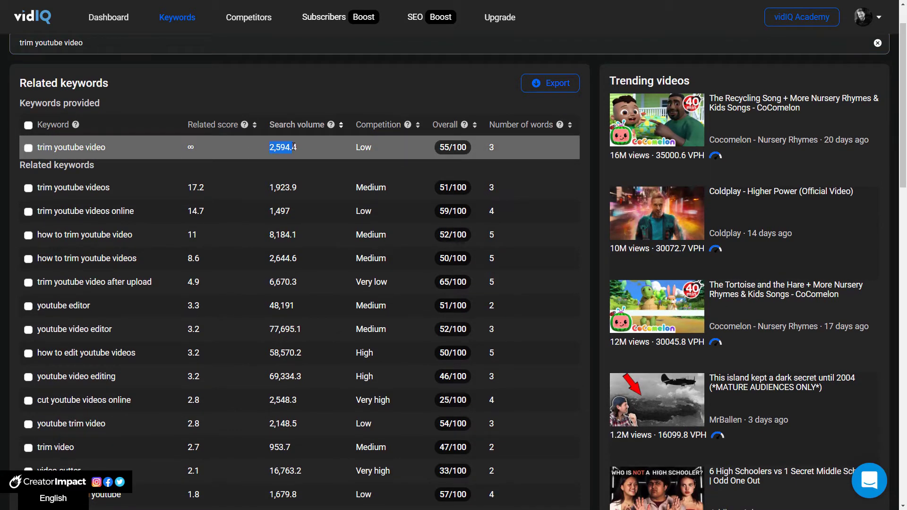
mouse_move(331, 129)
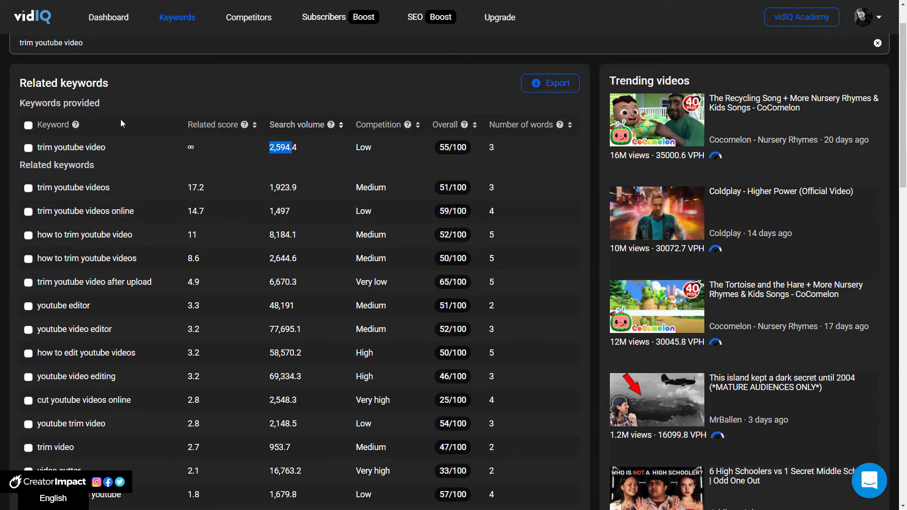
click(220, 129)
click(221, 129)
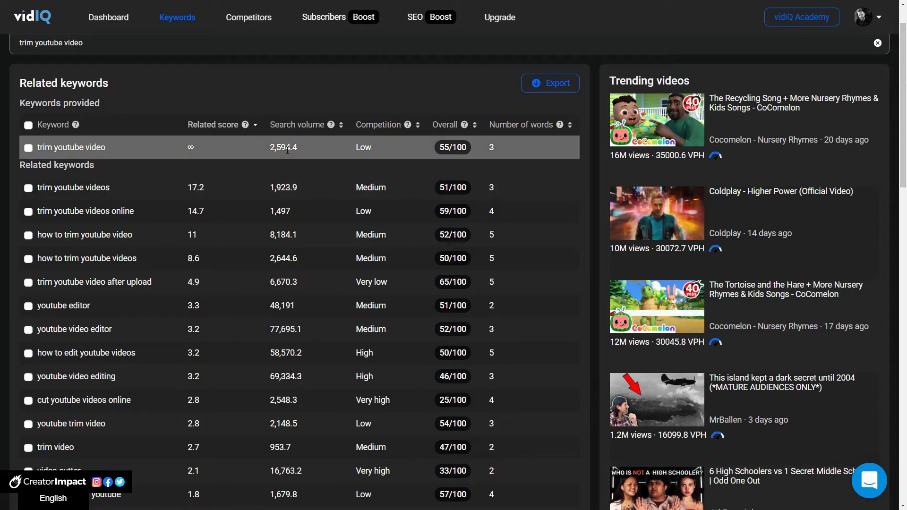
Step: Compare the related keywords sorted by competition in both directions and by overall score in both directions
click(386, 131)
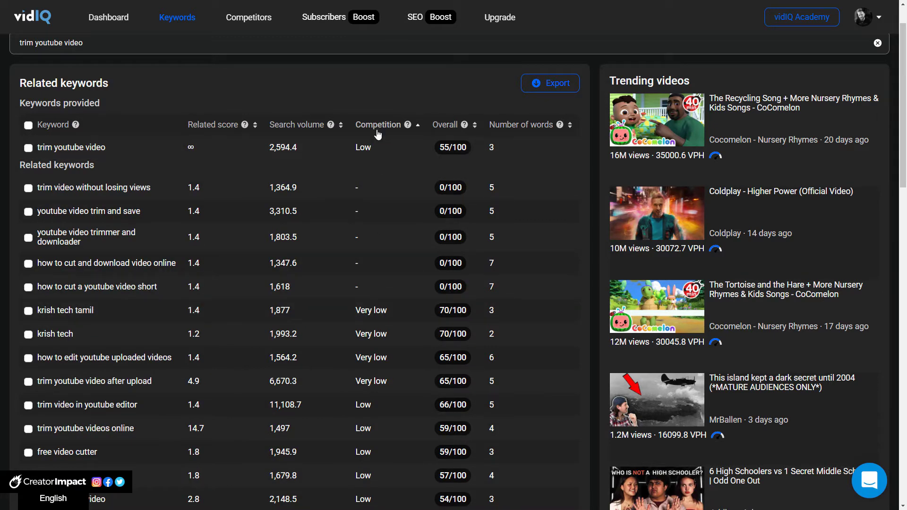
click(377, 134)
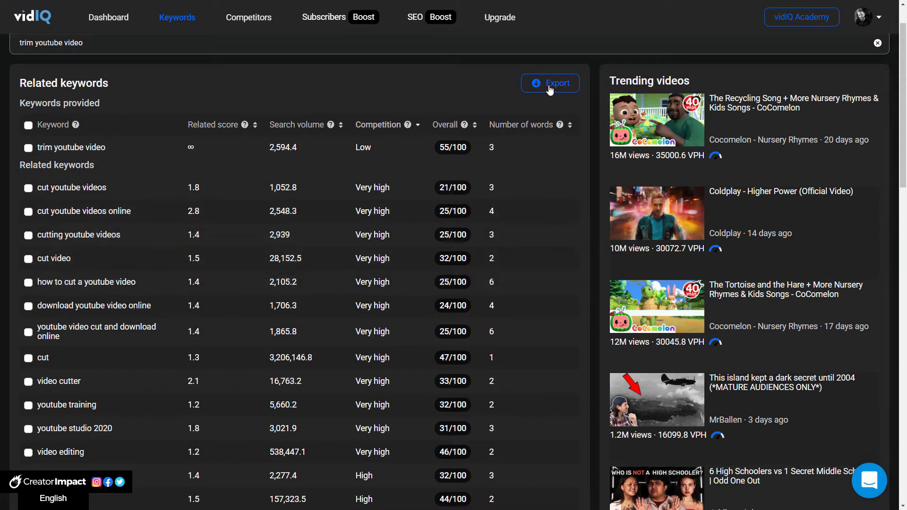
click(453, 128)
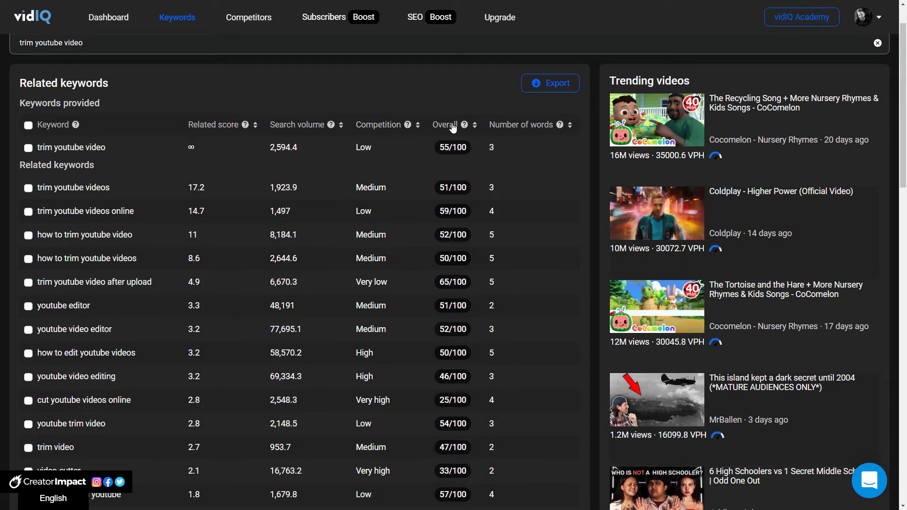
click(453, 126)
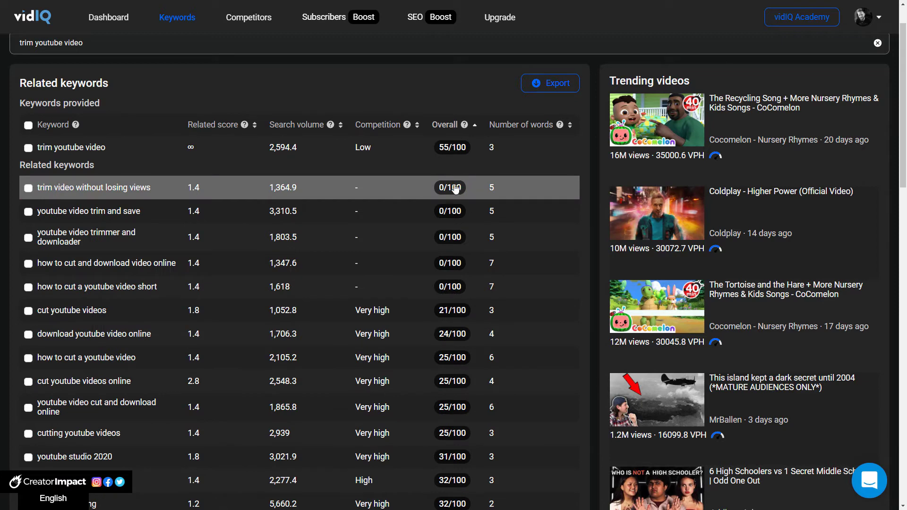
click(453, 126)
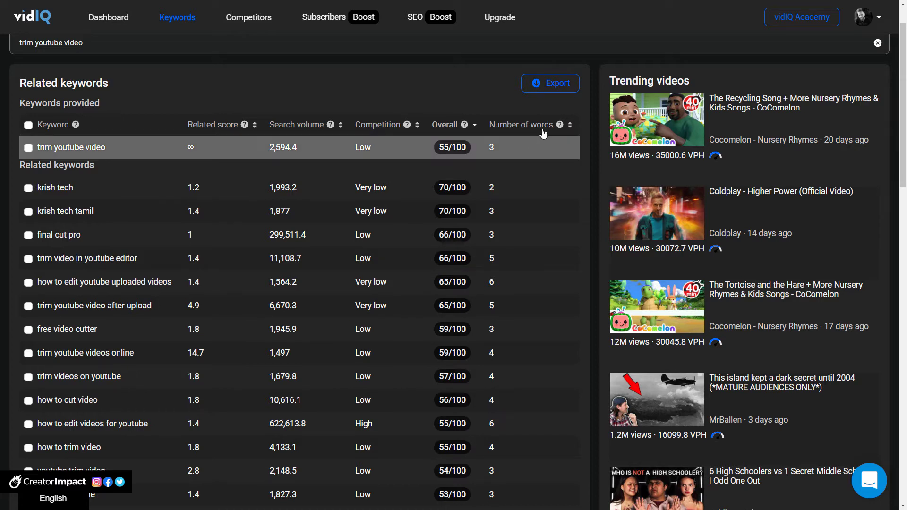
Step: Check the keywords sorted by fewest words, and return the order to highest related score first
click(516, 126)
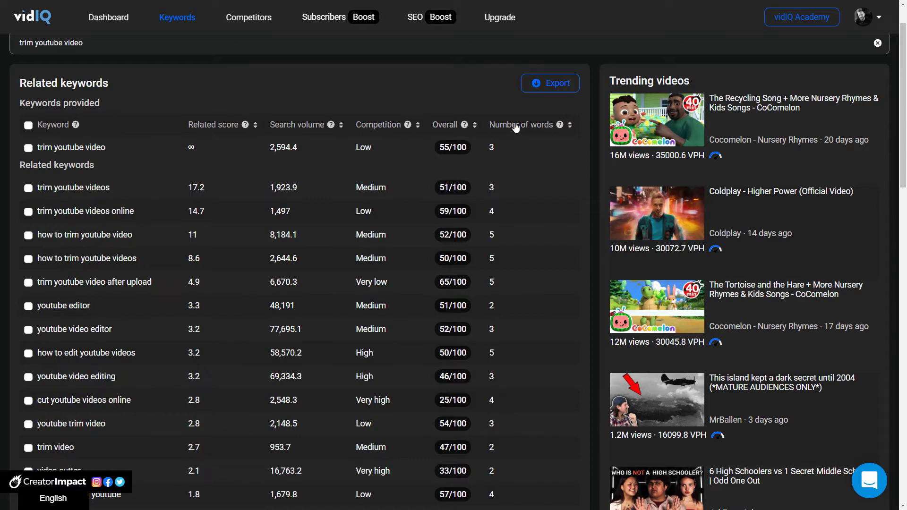
click(516, 127)
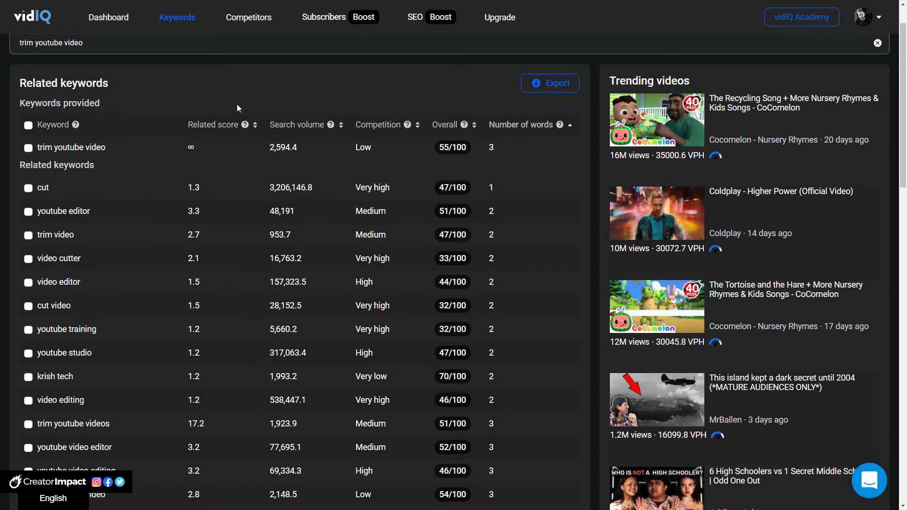
click(230, 125)
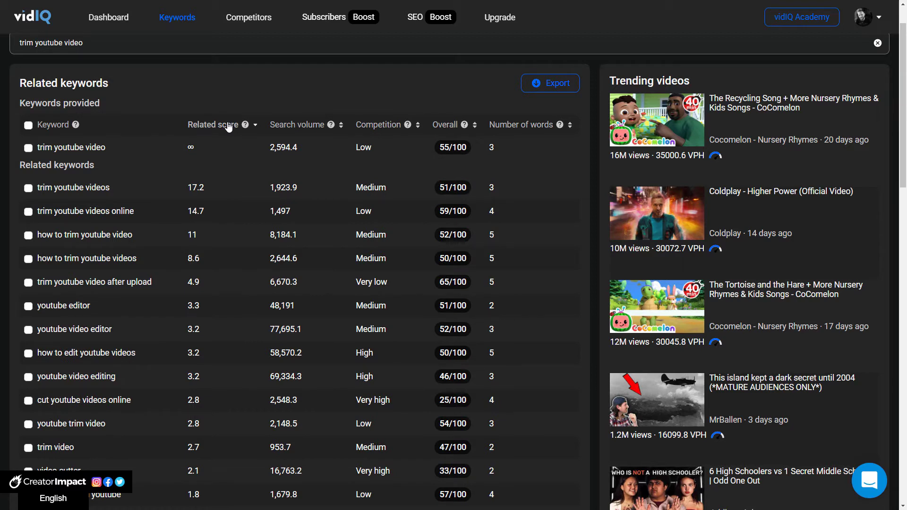
Step: Try to select the keywords "trim youtube video", "trim youtube videos" and "youtube editor" as tags
click(27, 148)
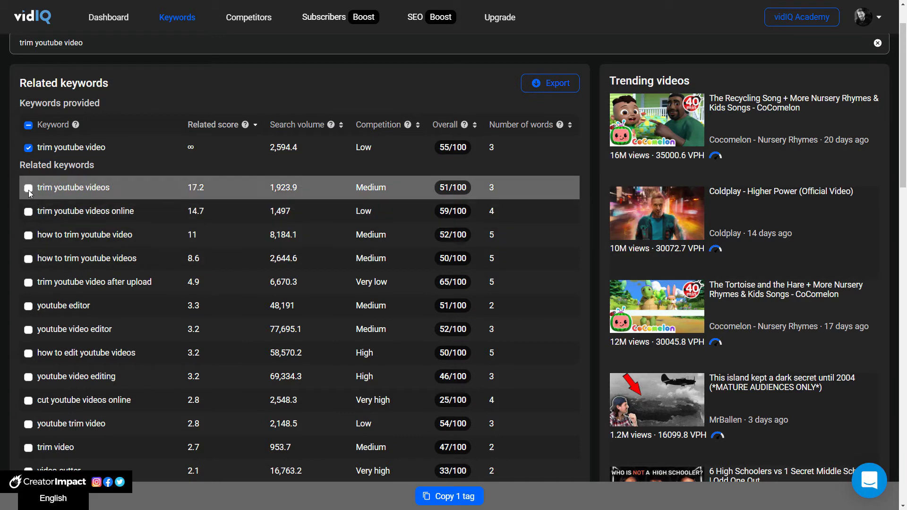
click(29, 189)
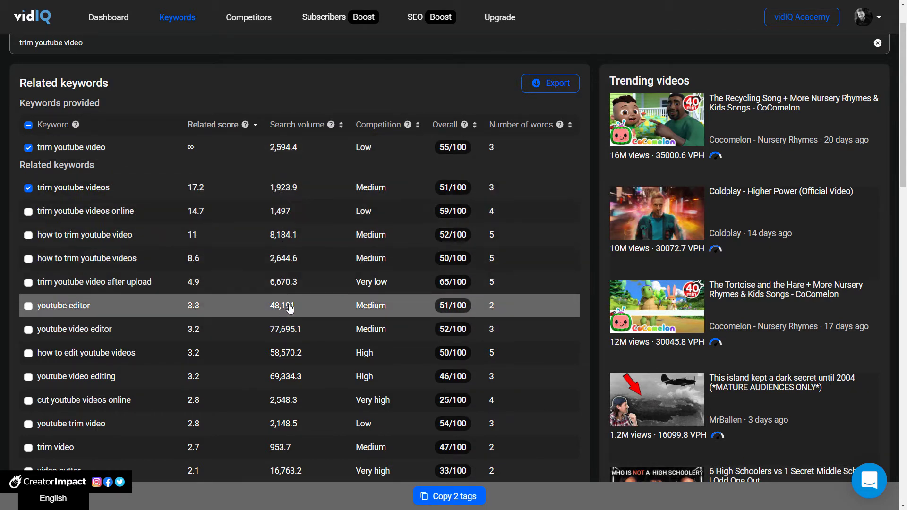
click(33, 307)
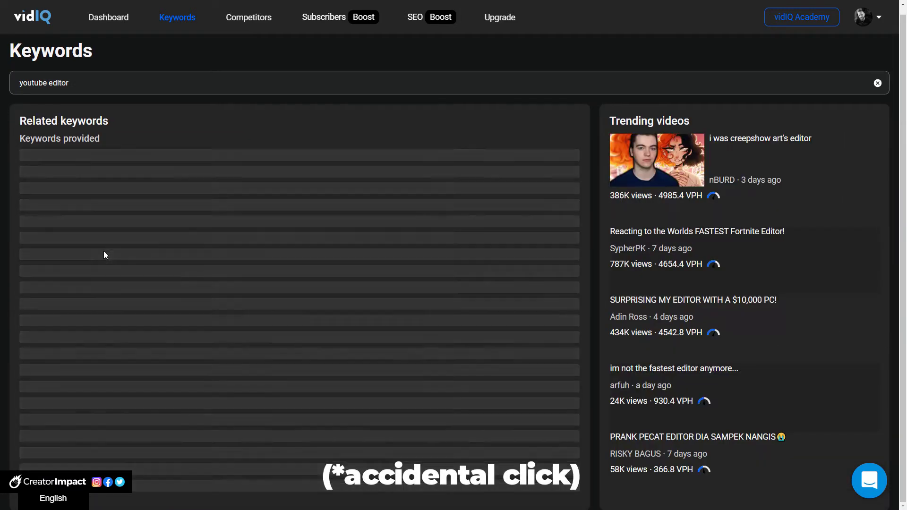
scroll(103, 251, down, 1)
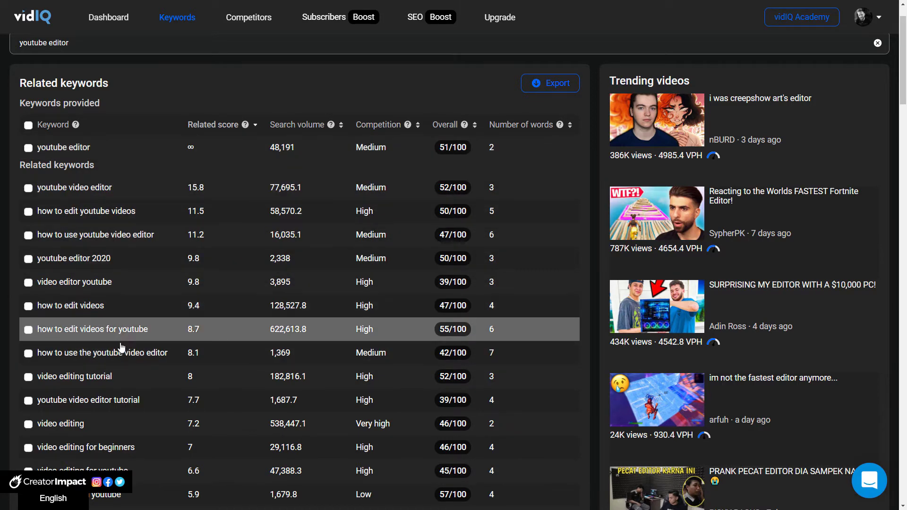
scroll(124, 350, up, 1)
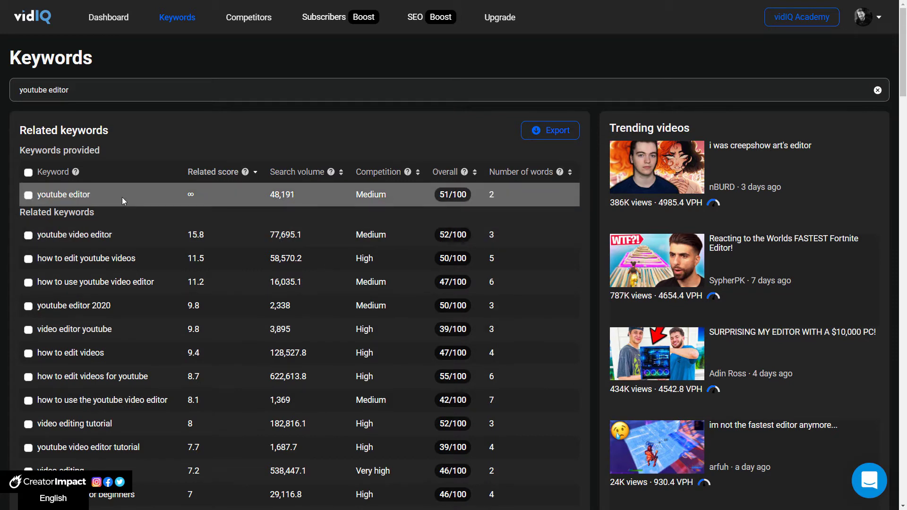
Step: Replace the search term and look up keywords for "trim youtube videos"
drag(69, 89, 56, 90)
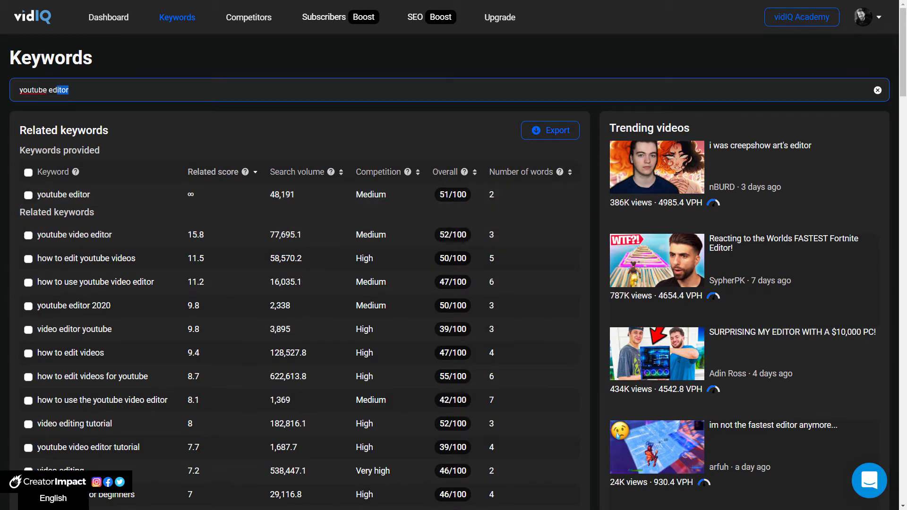
key(ctrl+a)
text(trim youtu)
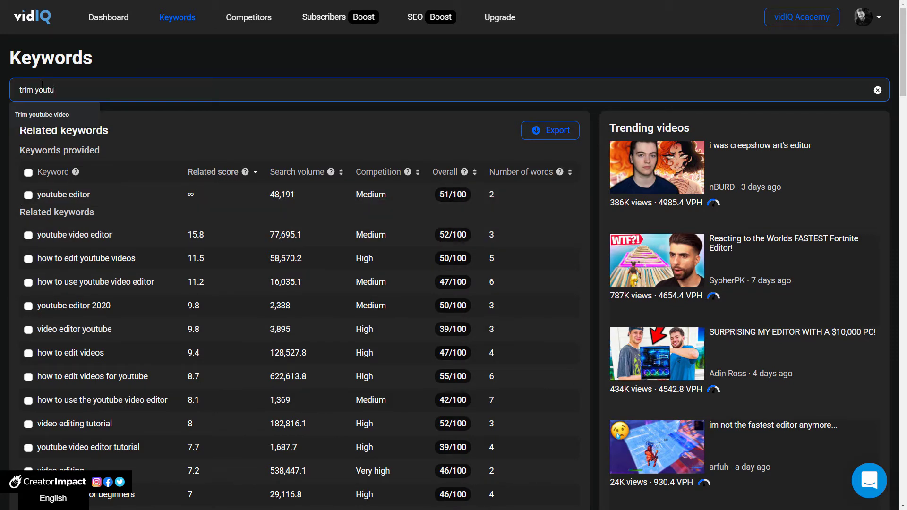
text(be videos)
key(Return)
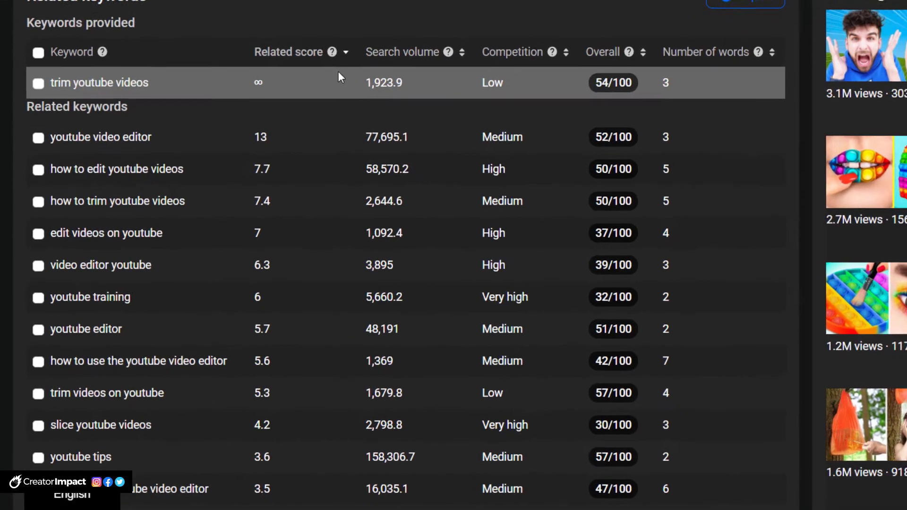
Step: Select "trim youtube videos", all related keywords from "youtube video editor" through "youtube editor", and "trim videos on youtube"
mouse_move(385, 173)
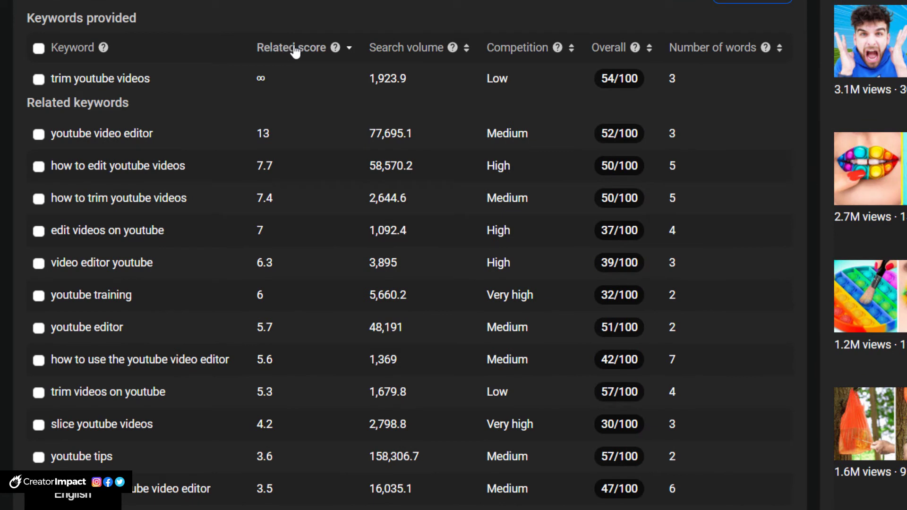
click(38, 80)
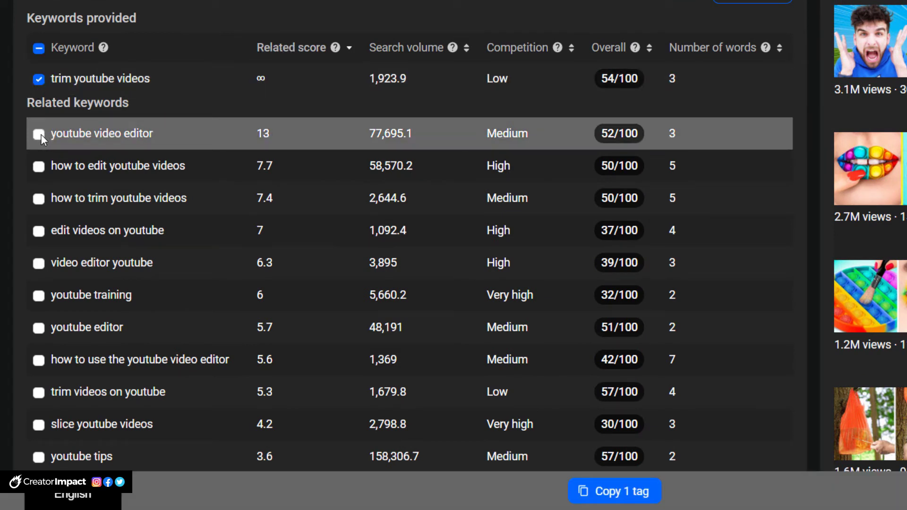
click(40, 134)
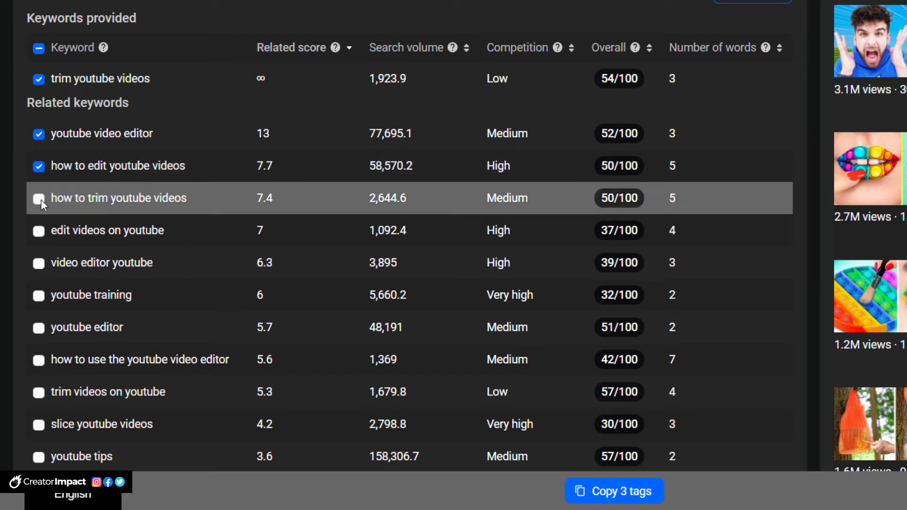
click(40, 232)
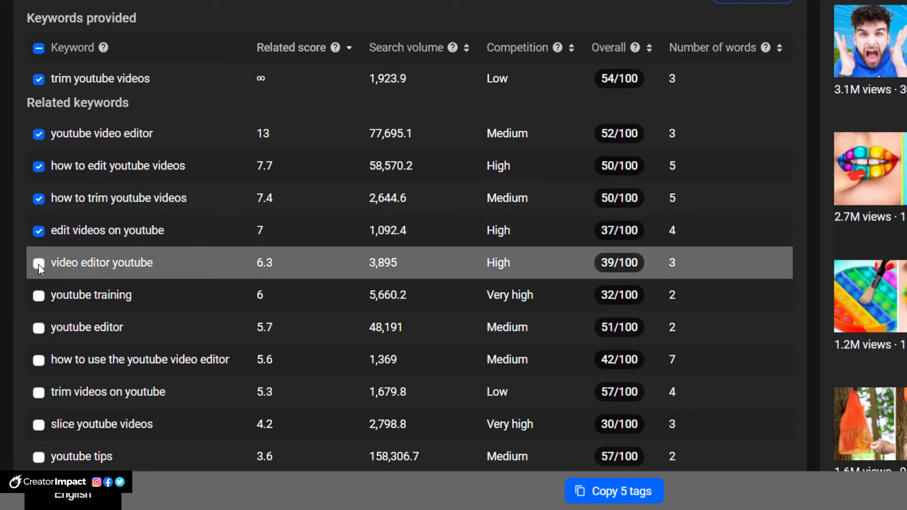
click(38, 264)
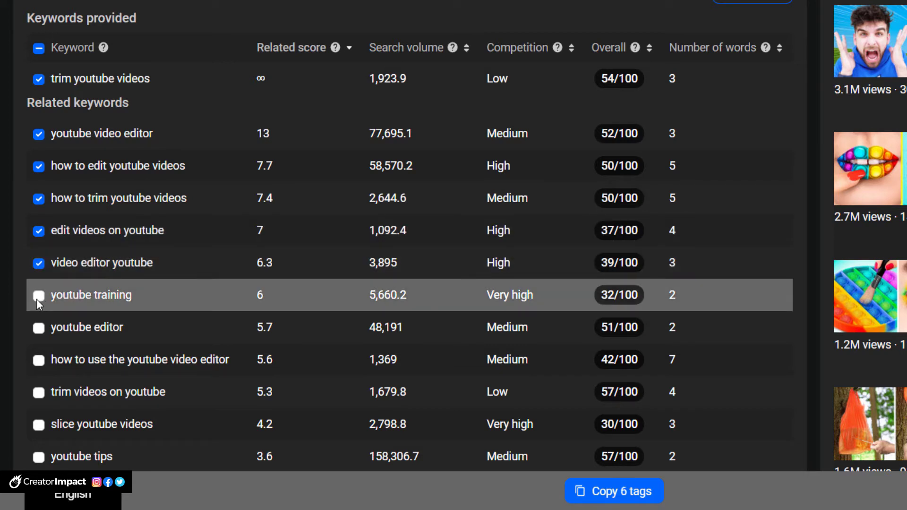
click(37, 300)
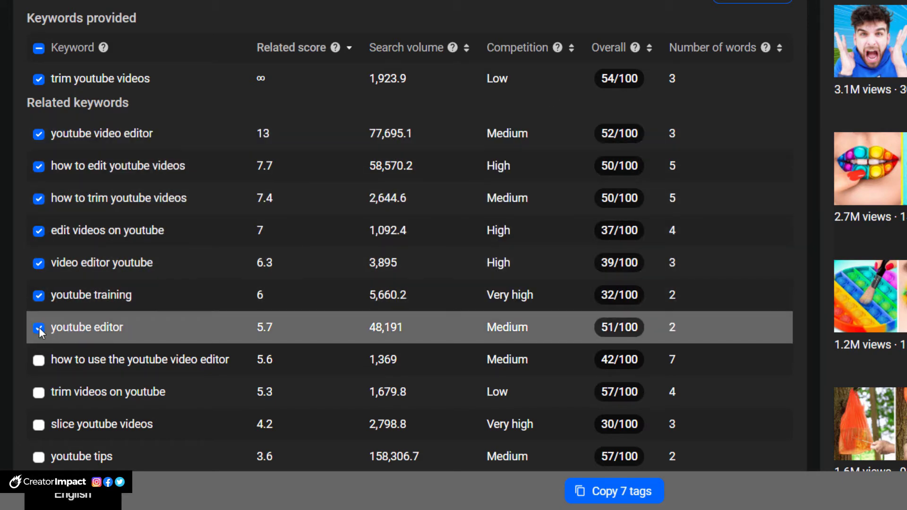
click(39, 328)
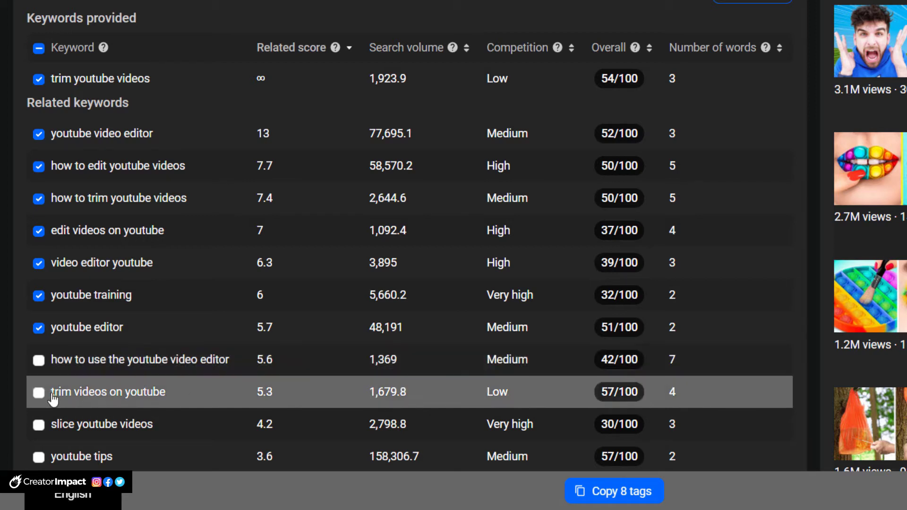
click(37, 393)
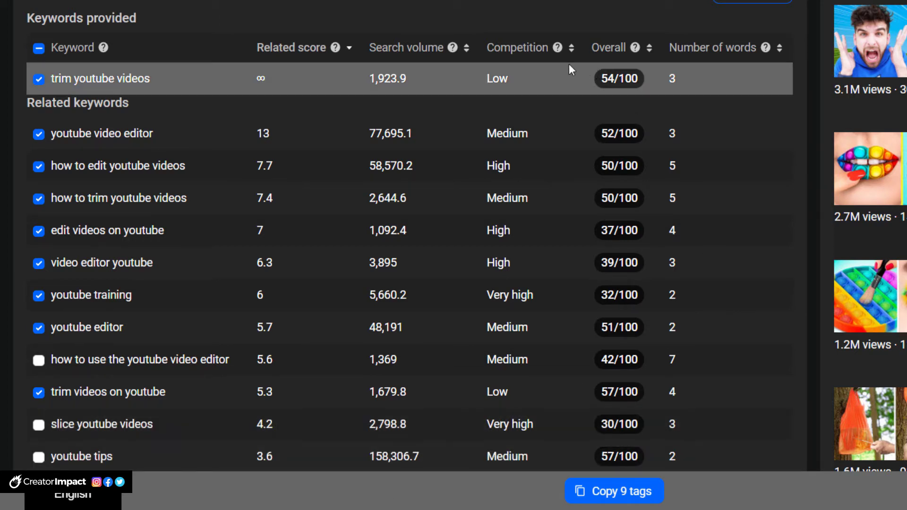
Step: Sort the related keywords by competition, lowest first
click(535, 53)
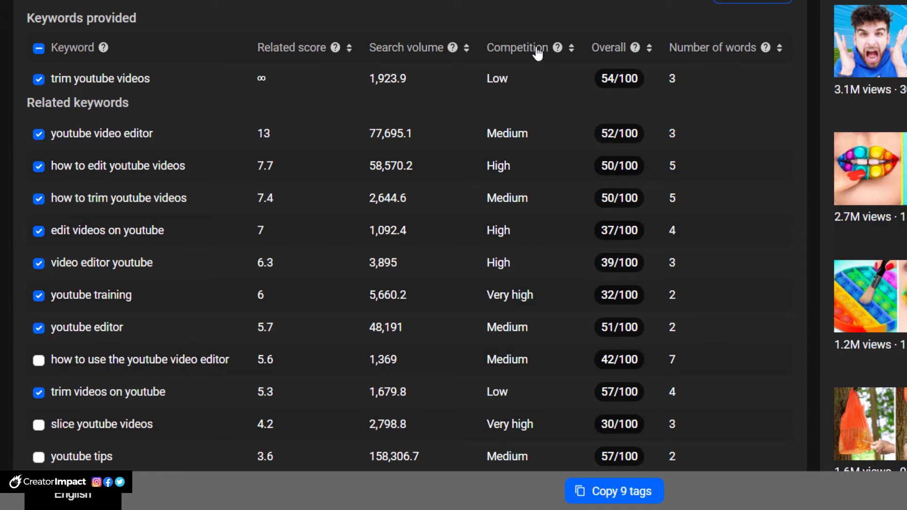
click(571, 49)
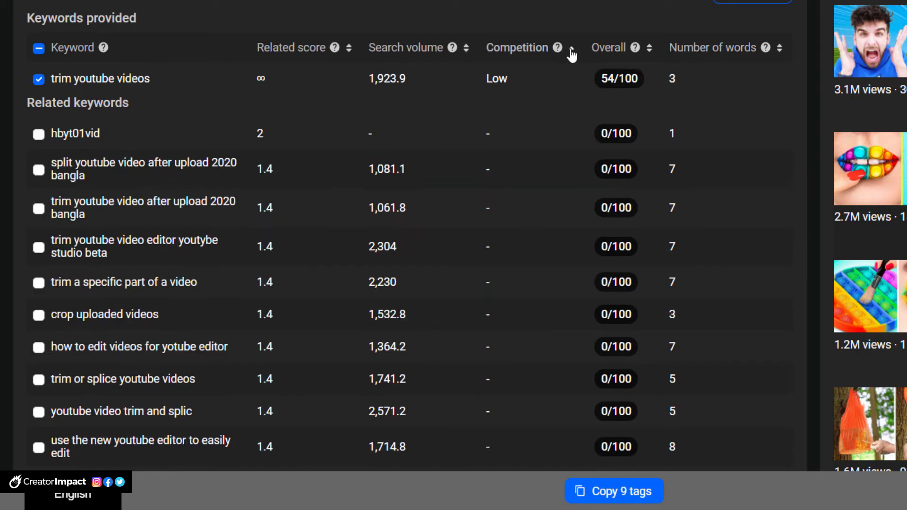
click(572, 49)
click(572, 50)
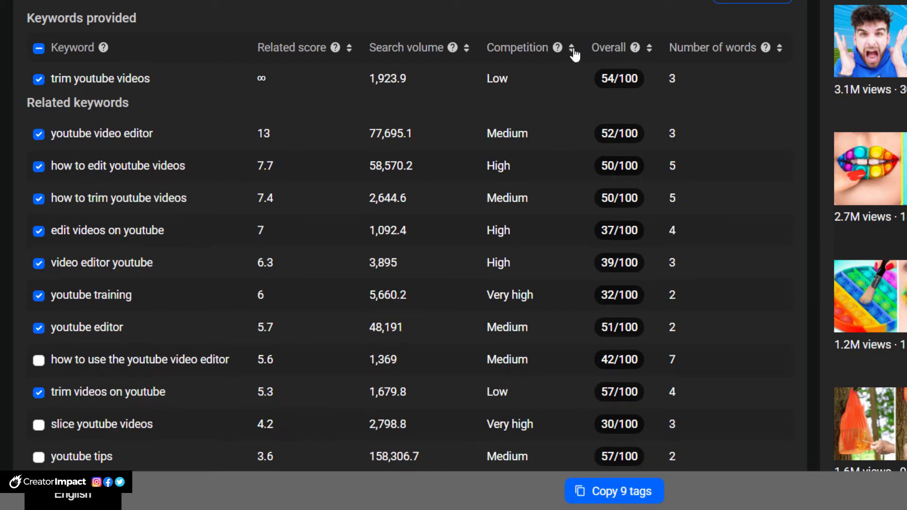
click(573, 50)
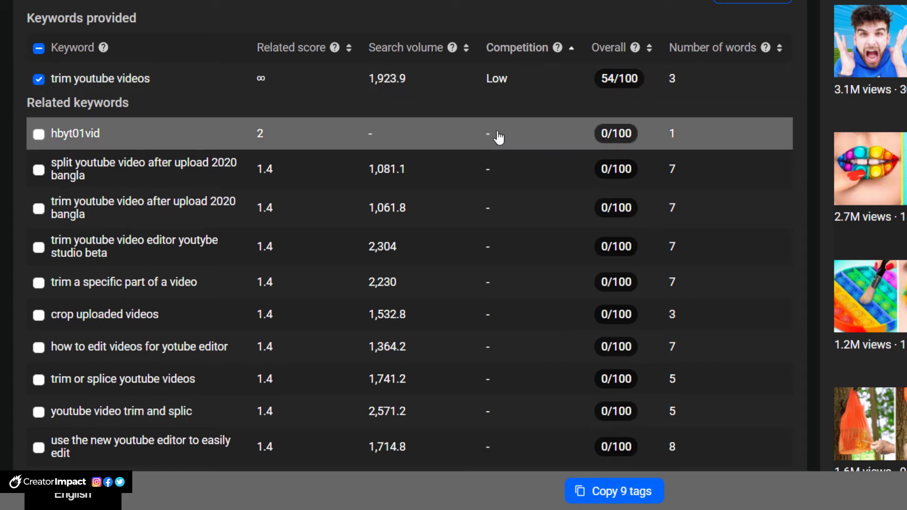
Step: Select "trim videos", "how to trim video", "how to trim youtube video" and "how to trim your youtube videos" as additional tags
scroll(500, 137, down, 10)
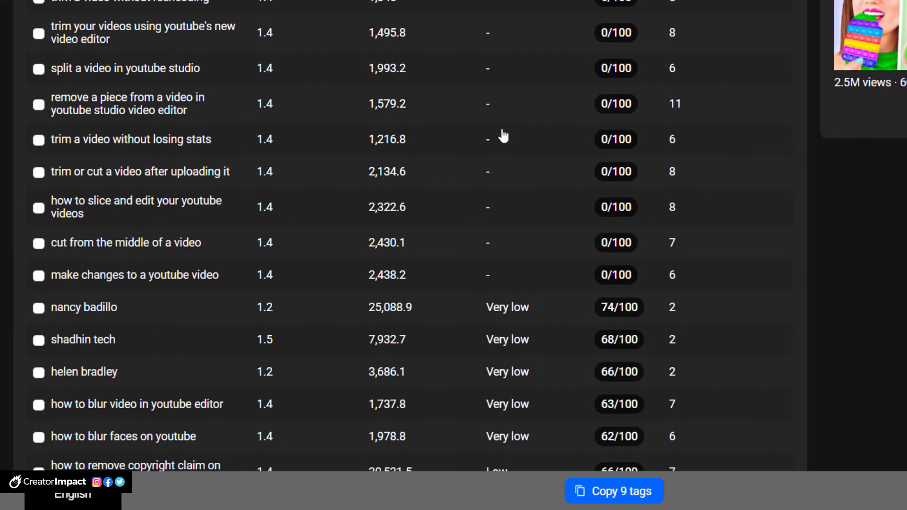
scroll(503, 136, down, 4)
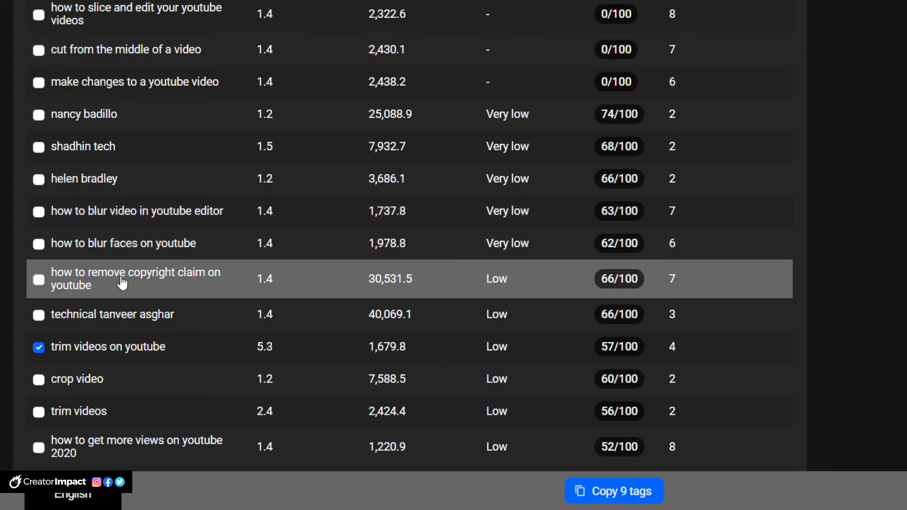
scroll(106, 288, down, 1)
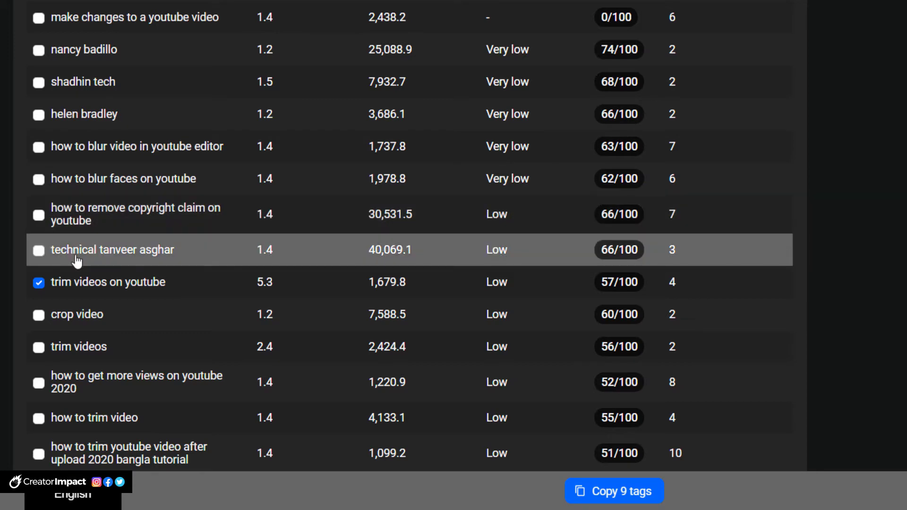
scroll(73, 257, down, 2)
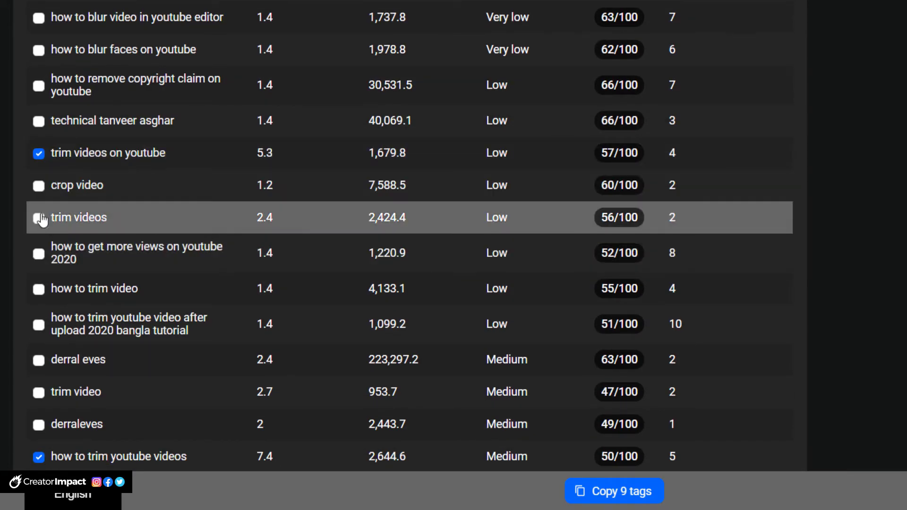
click(39, 219)
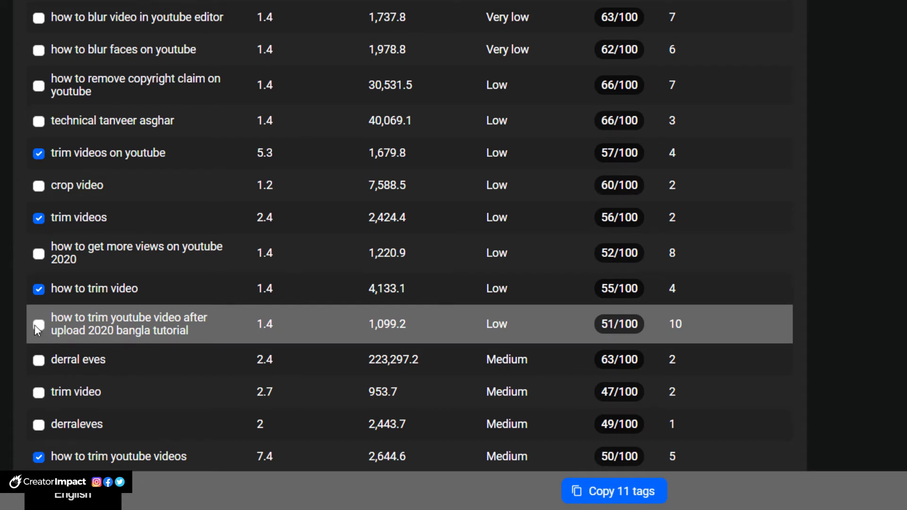
scroll(47, 344, down, 4)
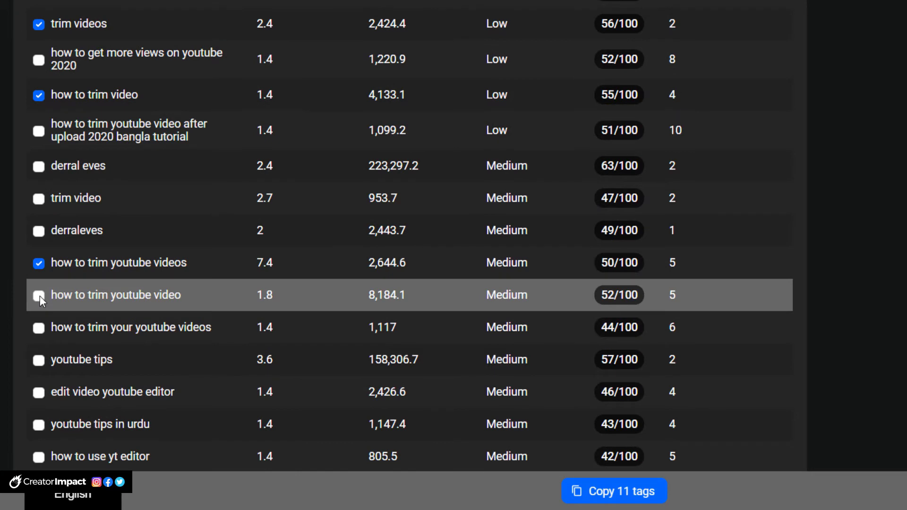
click(40, 296)
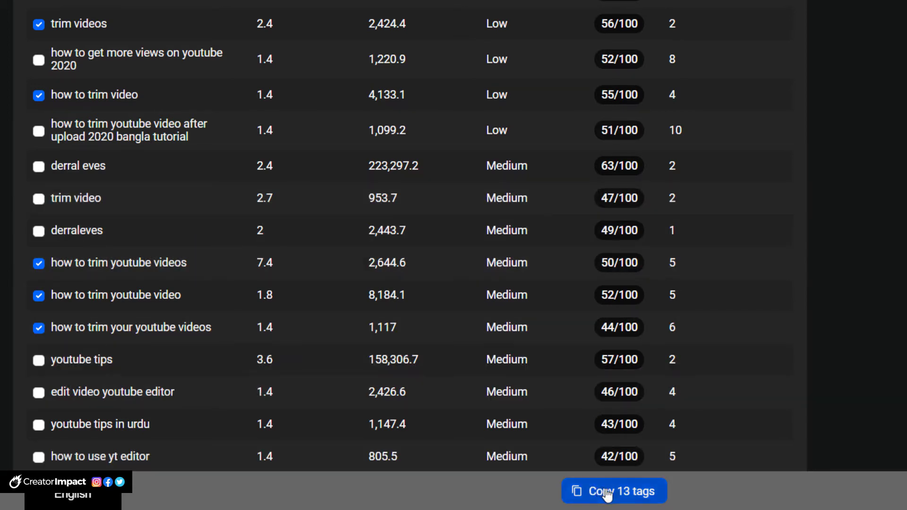
Step: Copy the selected tags and paste them into the tags of the Trim YouTube Video draft in YouTube Studio
click(625, 494)
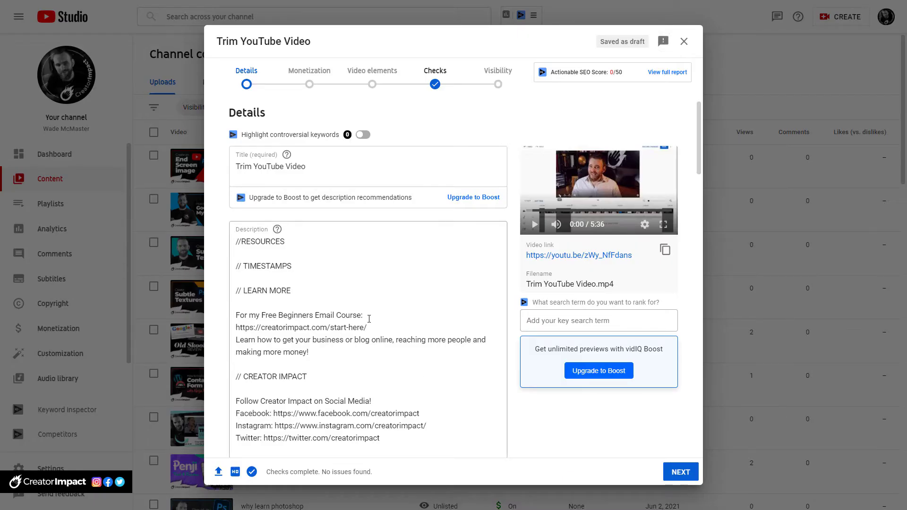
scroll(367, 318, down, 5)
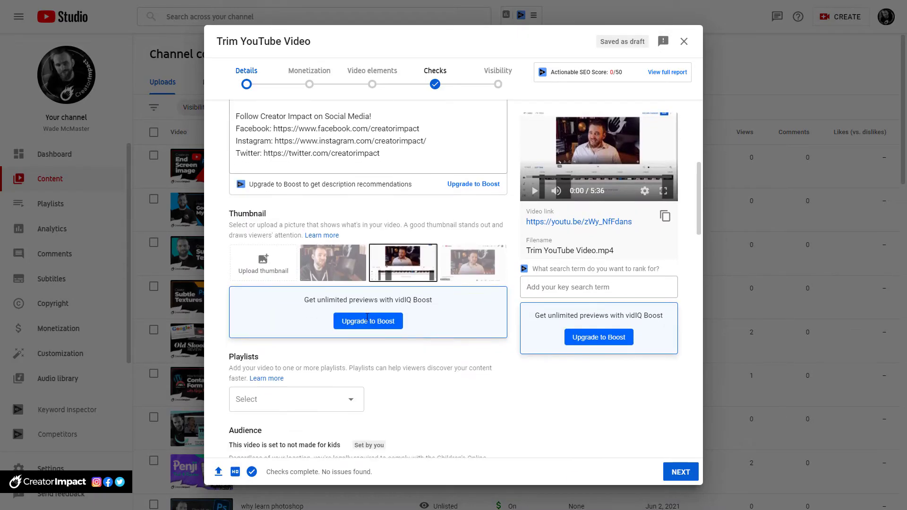
scroll(367, 318, down, 10)
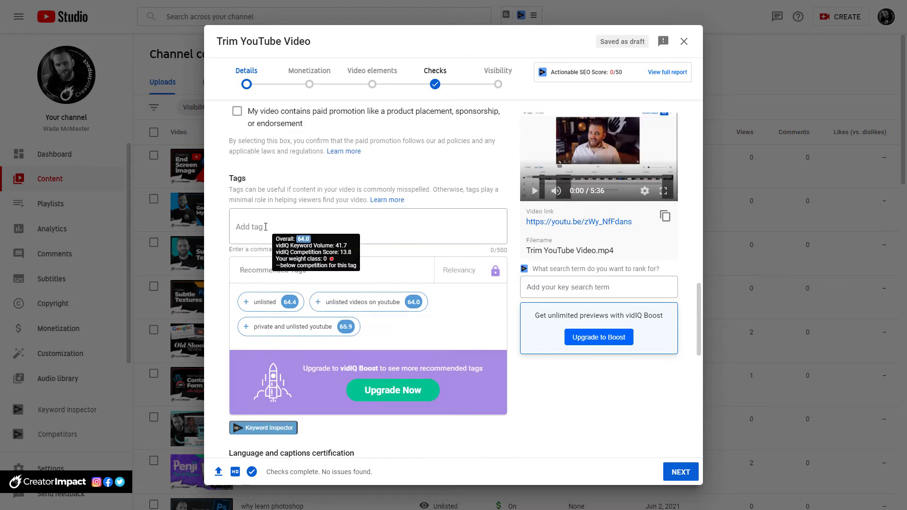
click(266, 227)
key(ctrl+v)
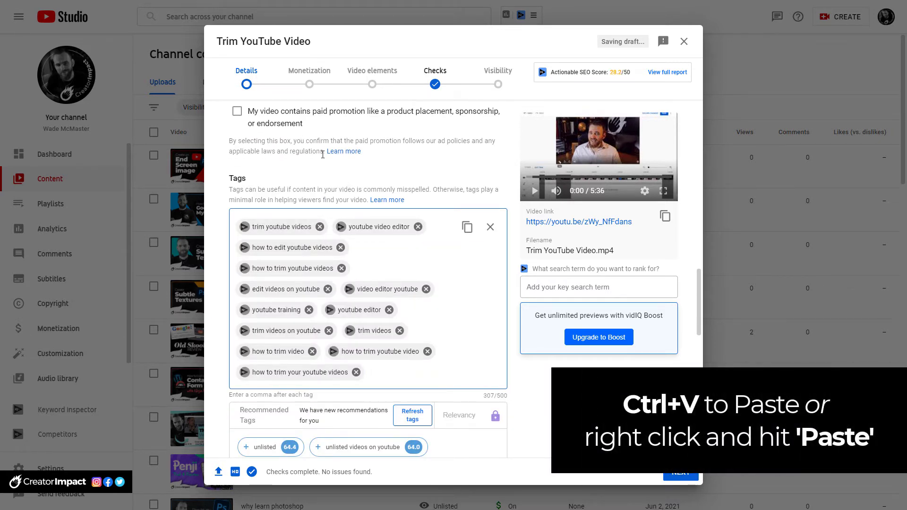
Step: Paste the copied keywords at the start of the video description, on a separate line above "//RESOURCES"
scroll(333, 264, up, 10)
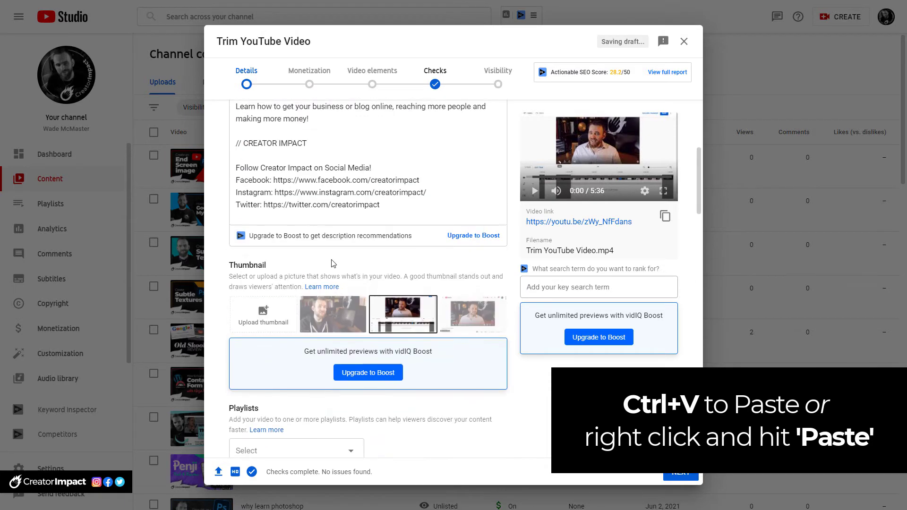
scroll(333, 263, up, 3)
click(238, 148)
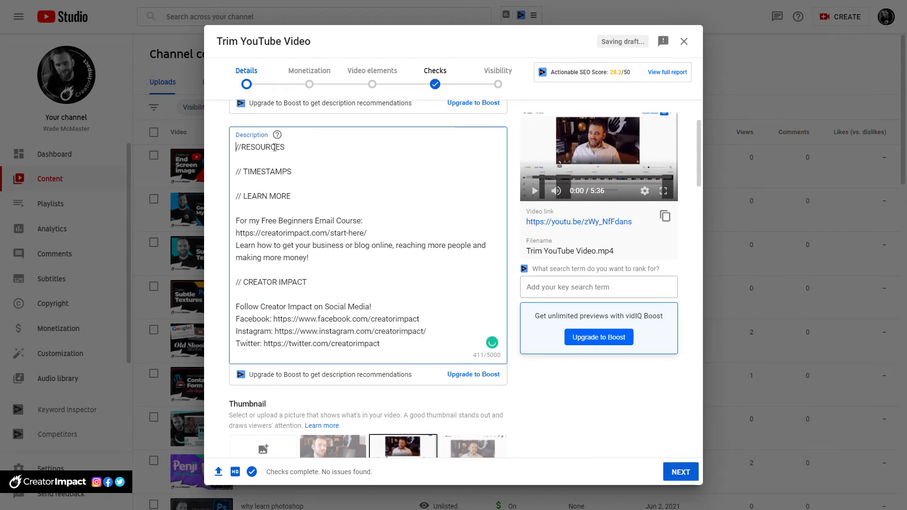
key(Return)
key(Up)
key(ctrl+v)
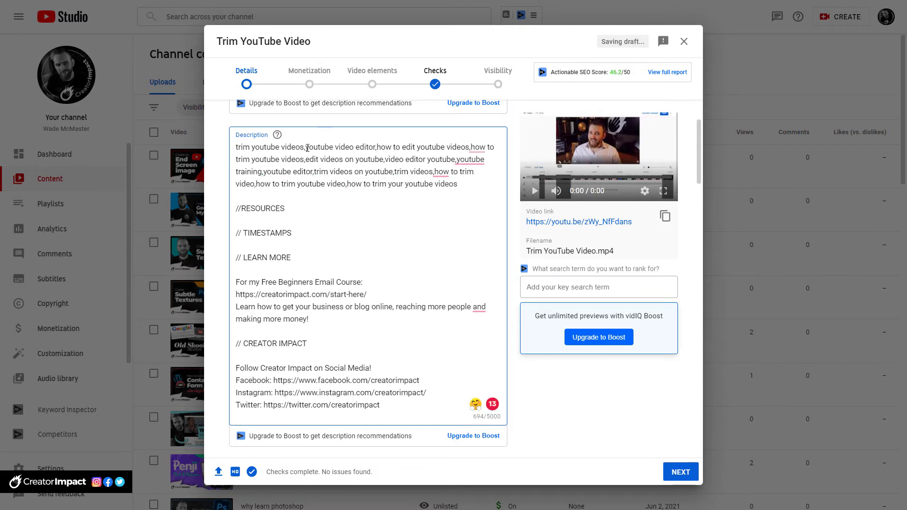
Step: Split the pasted keywords in the description at their commas so that each keyword has its own line without a comma
mouse_move(307, 148)
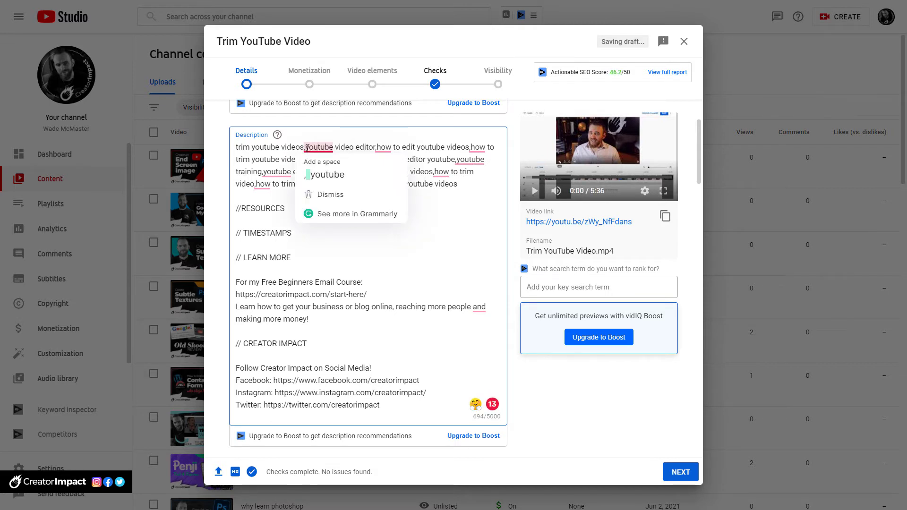
click(305, 148)
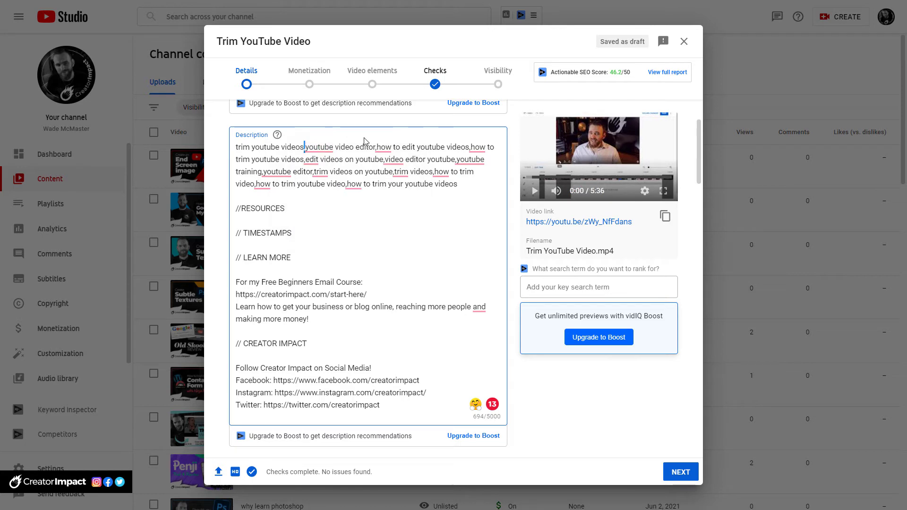
key(Return)
drag(308, 159, 306, 160)
key(Return)
drag(330, 172, 328, 172)
key(Return)
key(Return)
drag(331, 184, 314, 197)
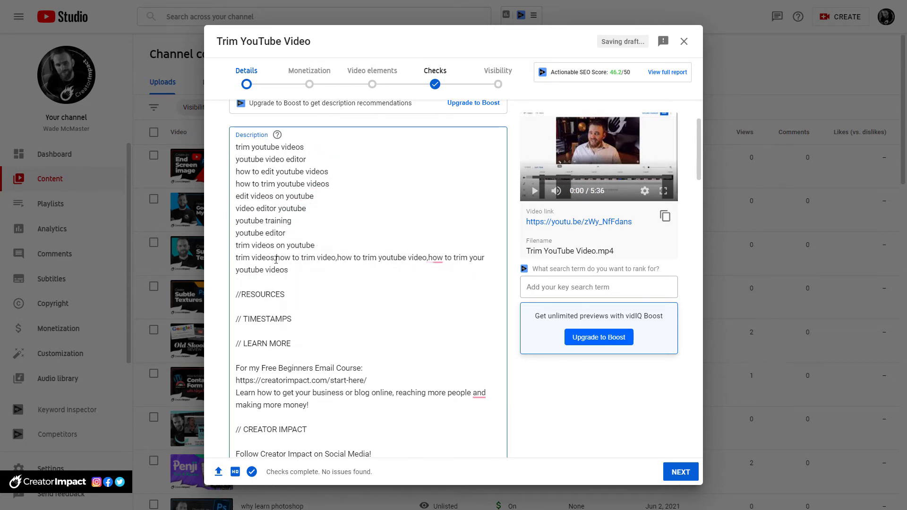
drag(277, 258, 275, 258)
key(Return)
key(Return)
drag(297, 270, 325, 282)
key(Return)
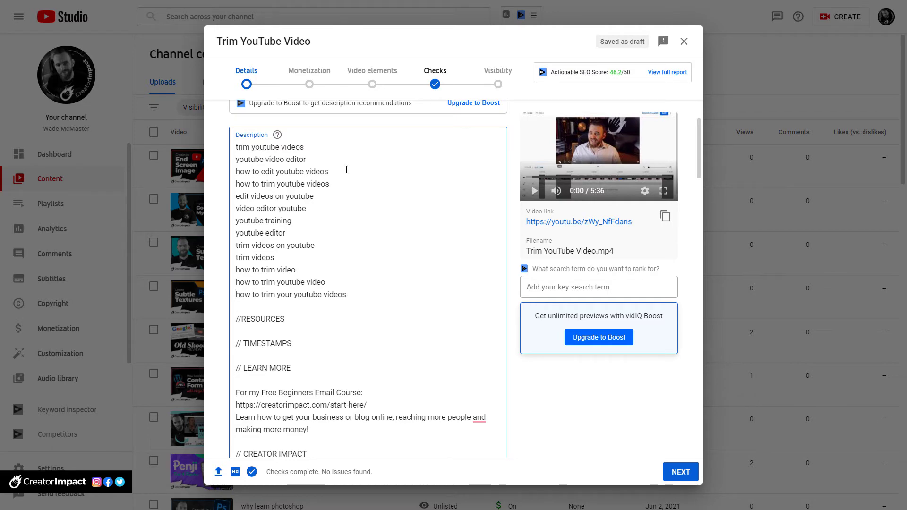
Step: Check the low-competition keywords in vidIQ, and move "trim videos on youtube", "trim videos" and "how to trim video" to the description's start as a separate group
key(ctrl+Tab)
scroll(226, 218, up, 4)
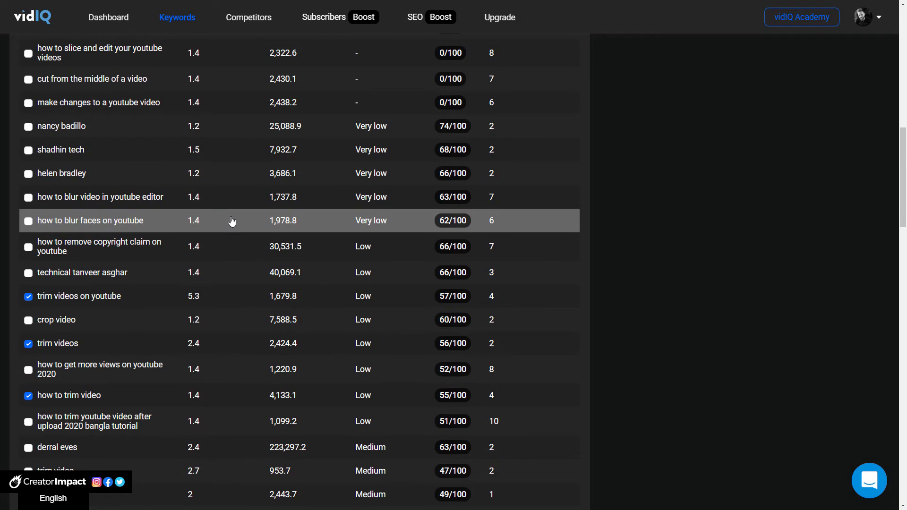
scroll(263, 217, up, 4)
scroll(263, 215, down, 5)
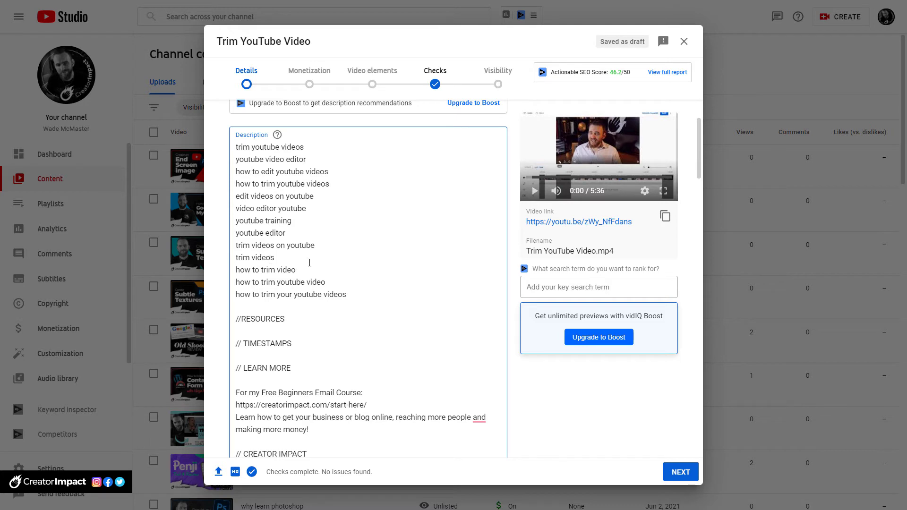
drag(304, 270, 236, 246)
key(ctrl+x)
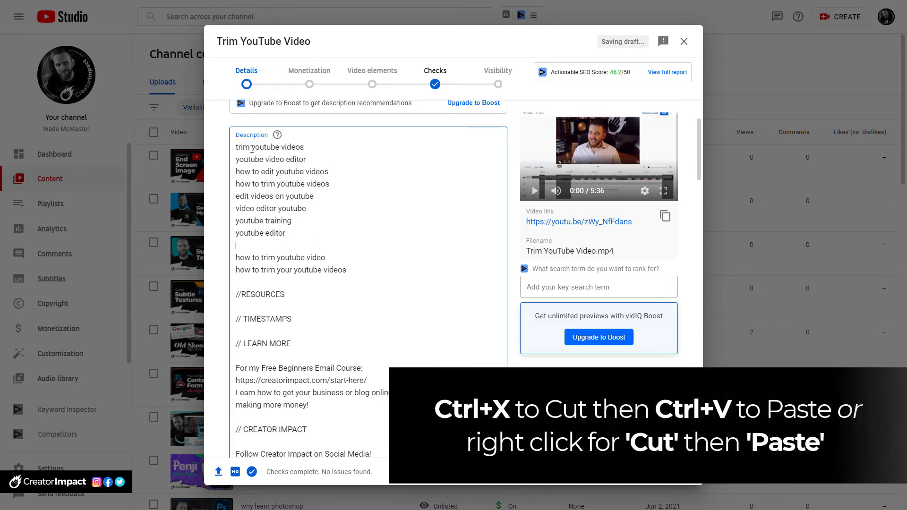
key(Return)
key(Return)
key(Up)
key(Up)
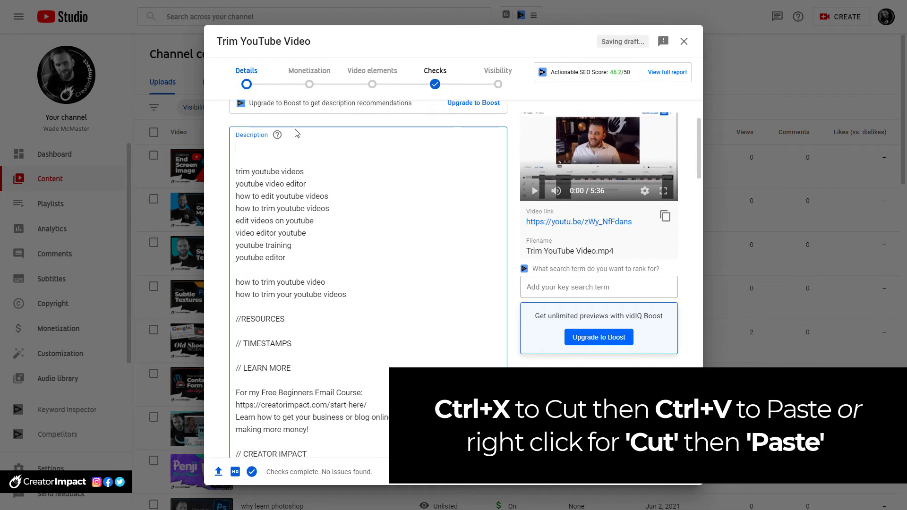
key(ctrl+v)
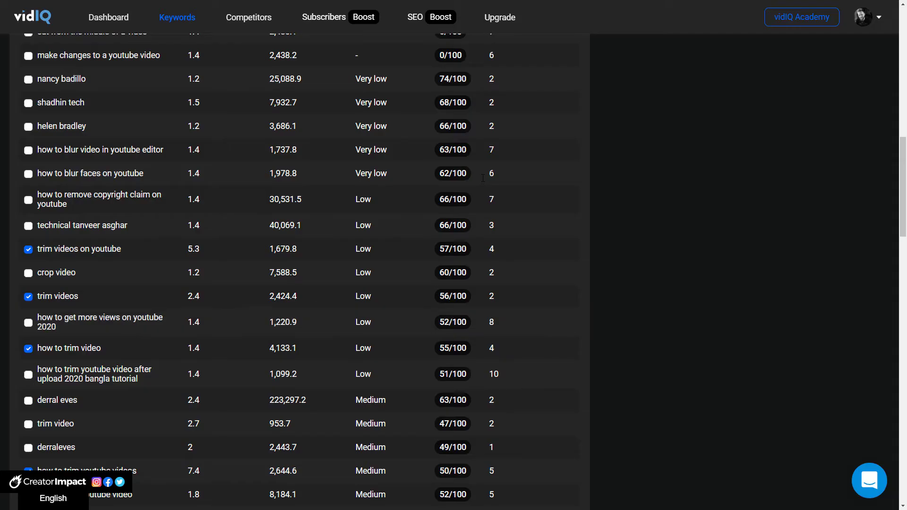
Step: Sort the vidIQ keywords by related score, and insert a blank line after "how to edit youtube videos" in the YouTube Studio description
scroll(288, 269, up, 5)
scroll(289, 269, up, 8)
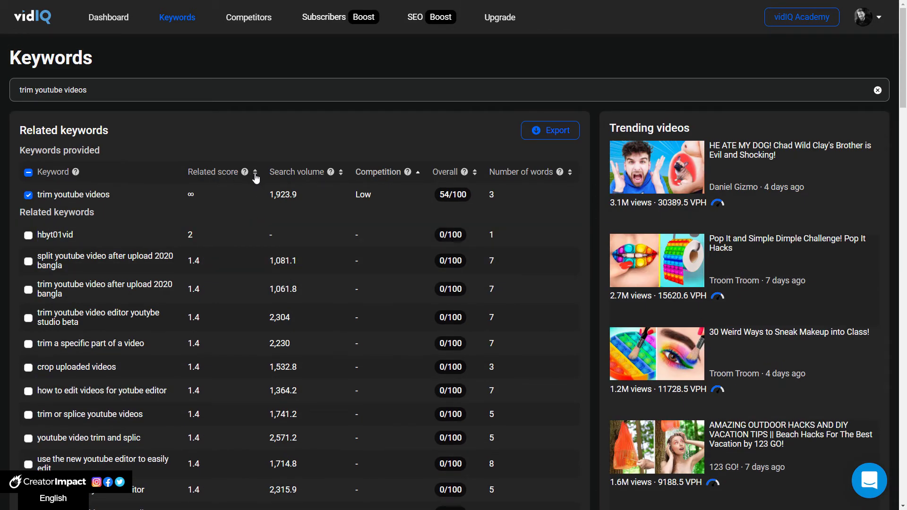
click(255, 174)
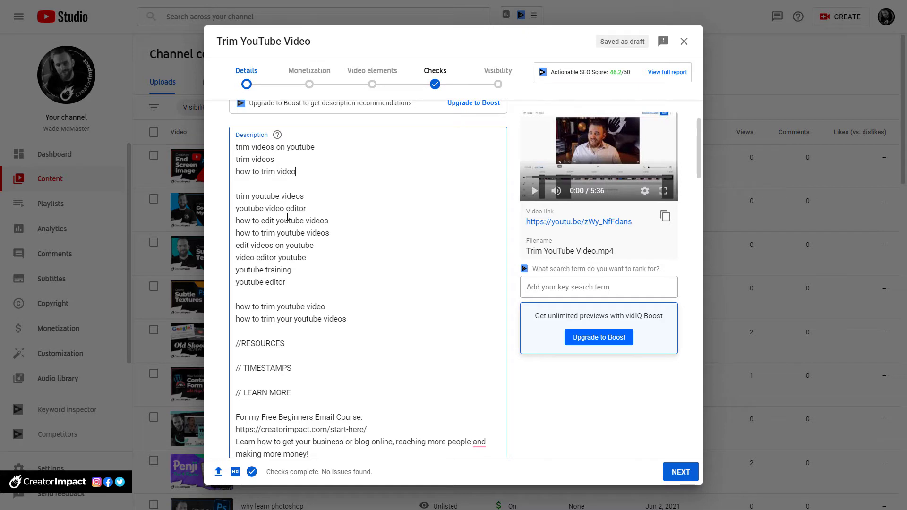
drag(330, 221, 237, 198)
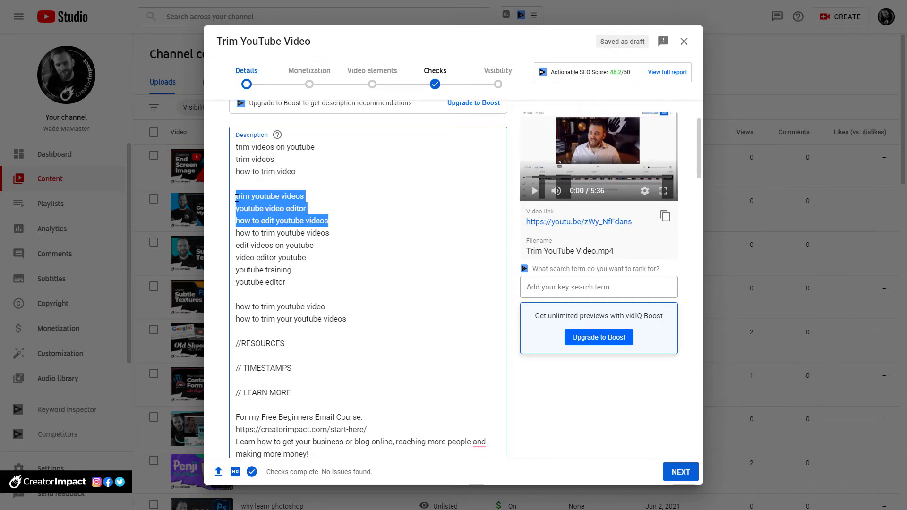
click(347, 222)
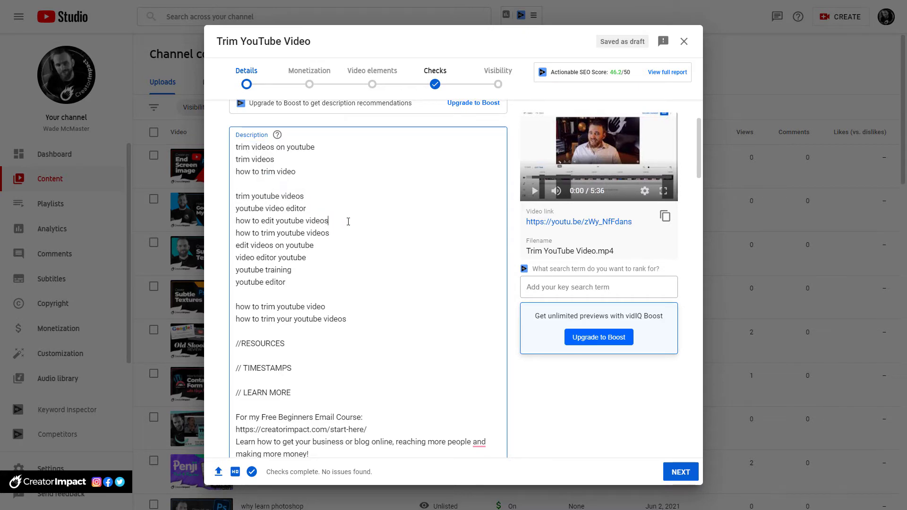
key(Return)
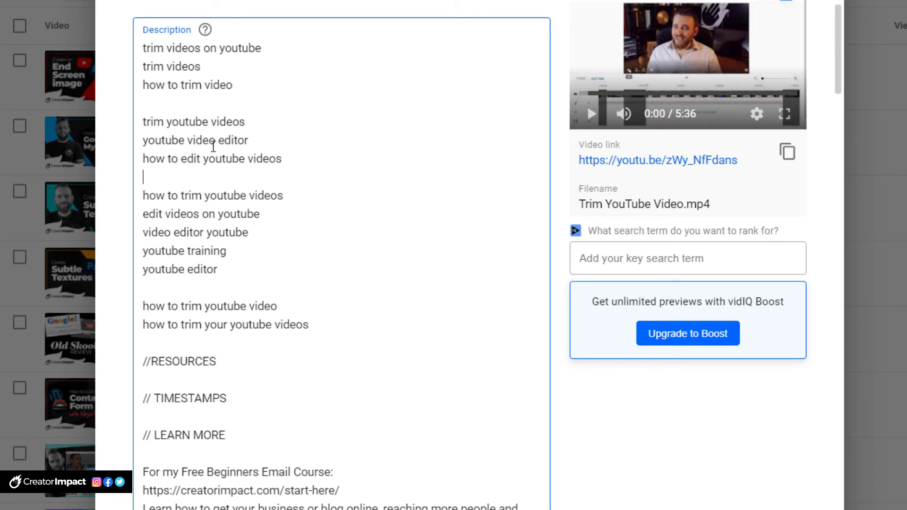
Step: Delete the "trim videos" line from the first keyword group in the description
click(195, 47)
drag(202, 68, 147, 67)
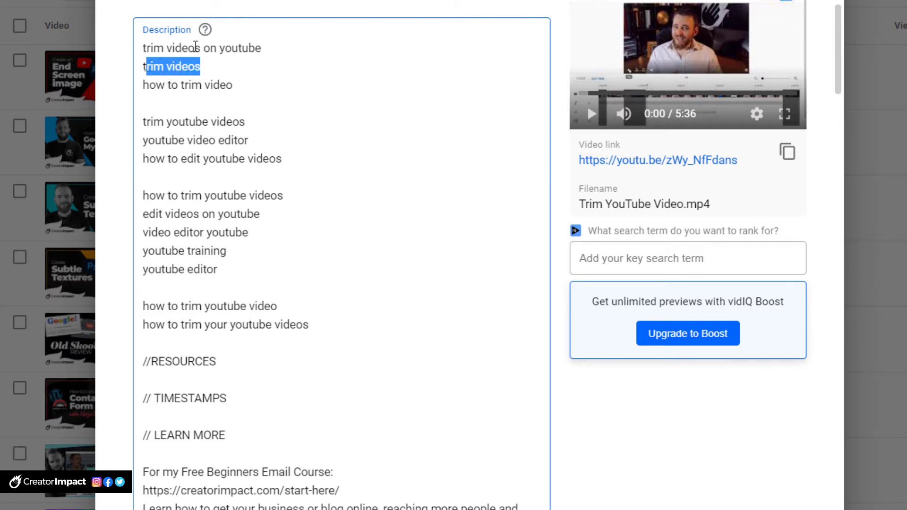
drag(204, 67, 150, 68)
key(Delete)
key(Delete)
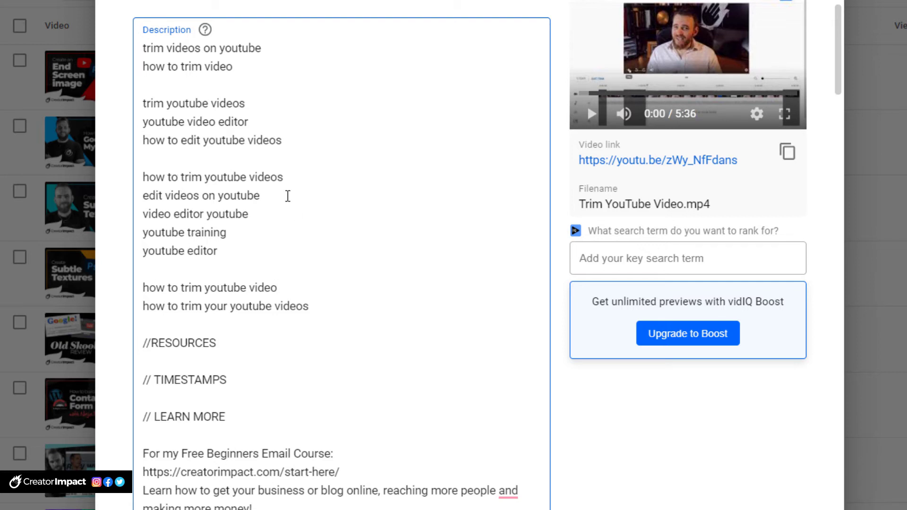
Step: Delete the "how to trim youtube video" and "youtube editor" keyword lines from the description
drag(289, 288, 148, 287)
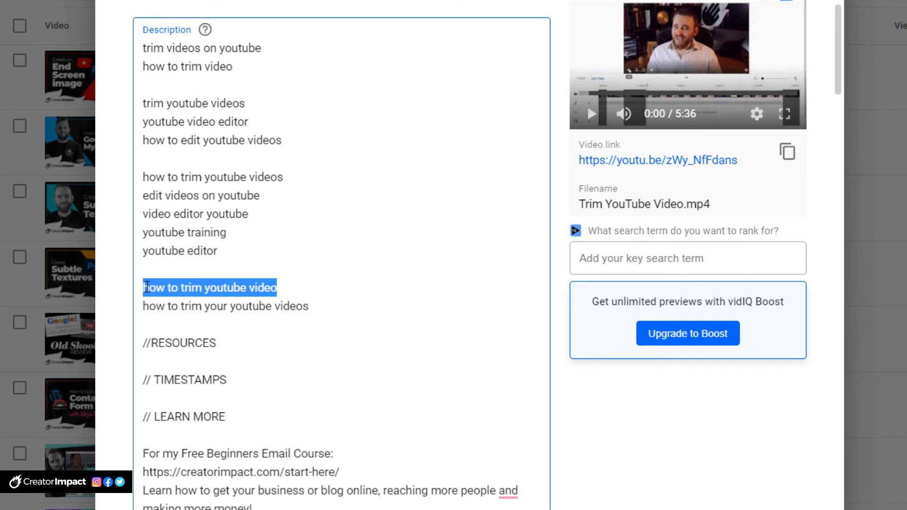
key(BackSpace)
key(BackSpace)
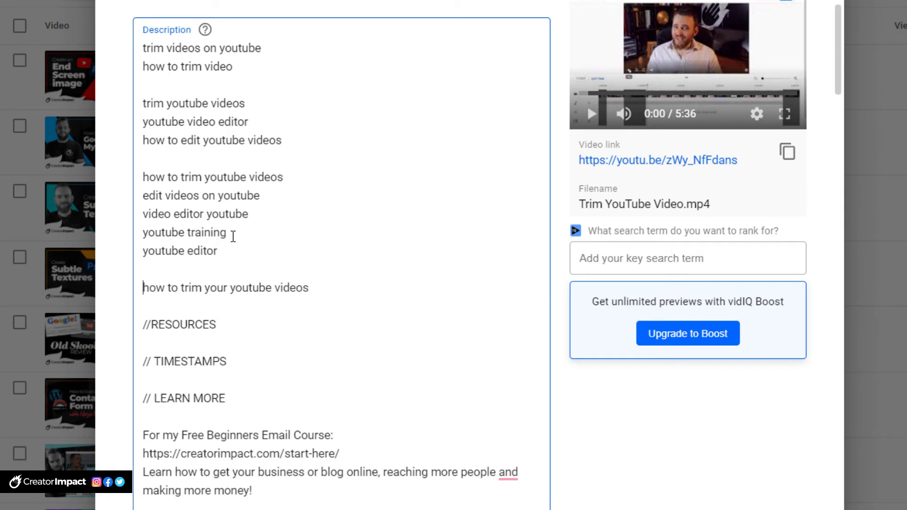
drag(227, 251, 142, 251)
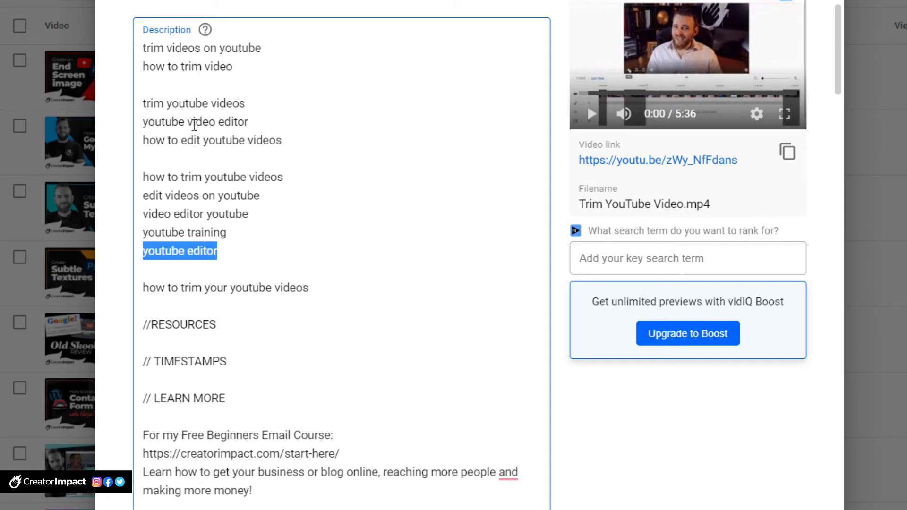
drag(232, 255, 146, 254)
key(BackSpace)
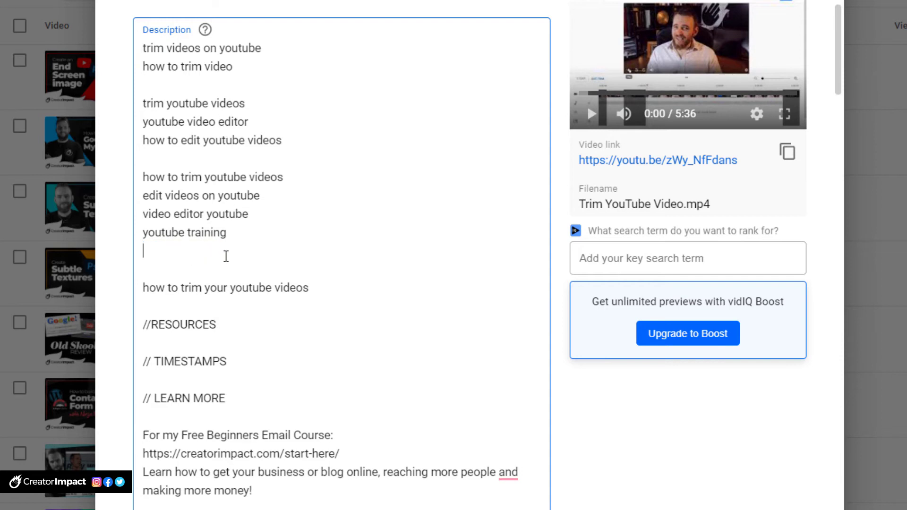
key(BackSpace)
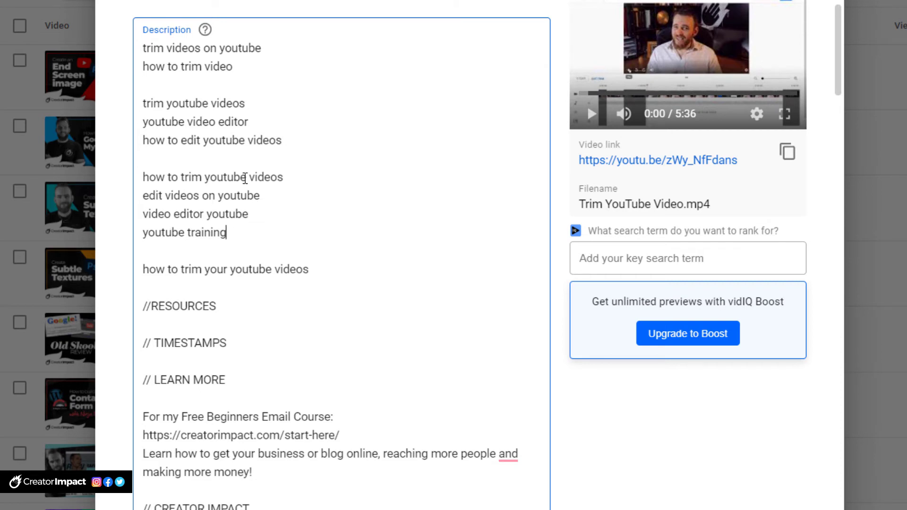
Step: Delete the "video editor youtube" and "edit videos on youtube" keyword lines from the description
drag(245, 213, 142, 213)
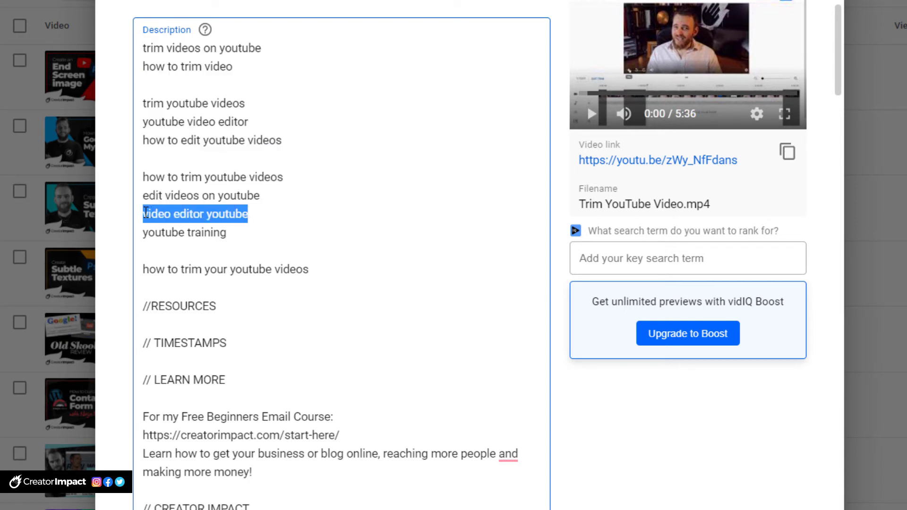
key(BackSpace)
key(BackSpace)
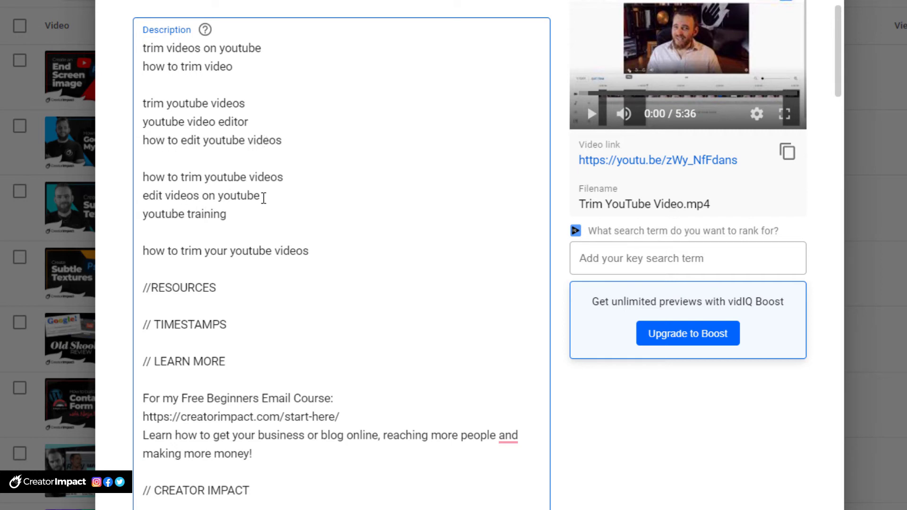
drag(263, 196, 145, 197)
key(BackSpace)
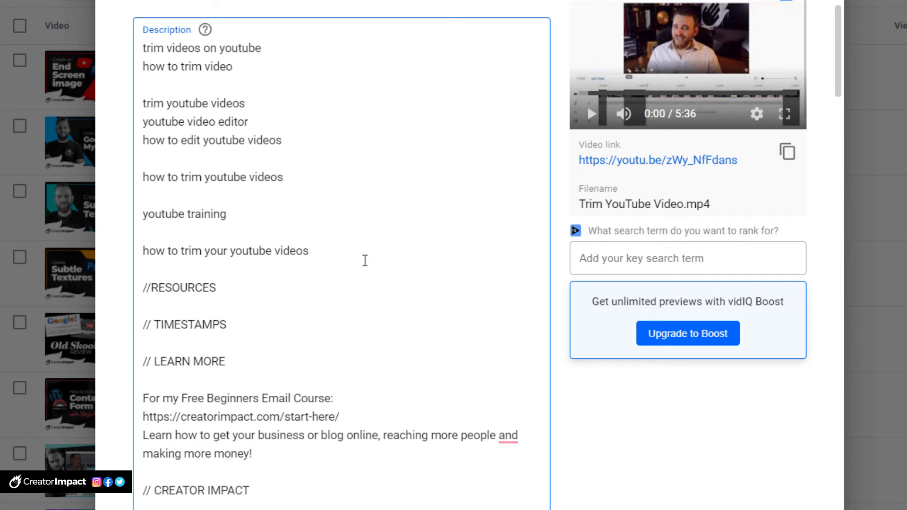
key(BackSpace)
Step: Replace the video title with "How to Trim Videos on YouTube (using the YouTube Video Editor)"
scroll(317, 189, up, 2)
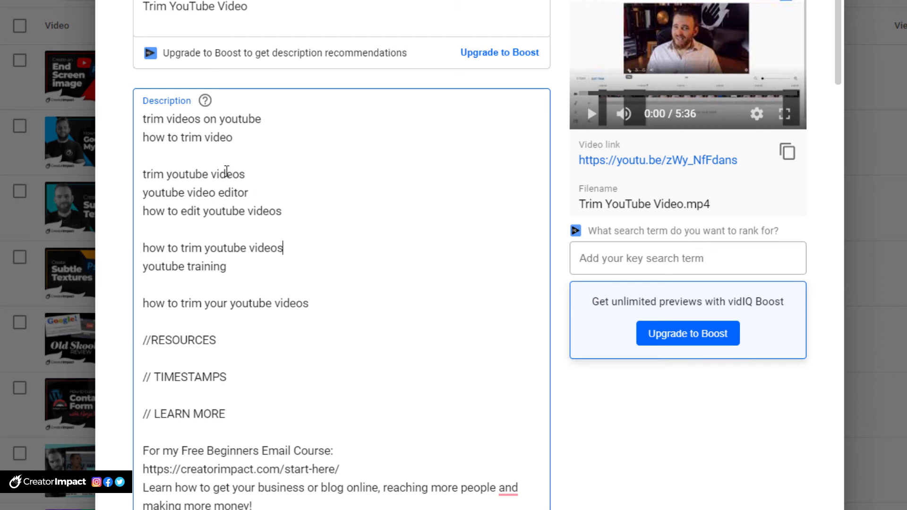
click(153, 119)
drag(146, 119, 255, 119)
drag(245, 176, 144, 175)
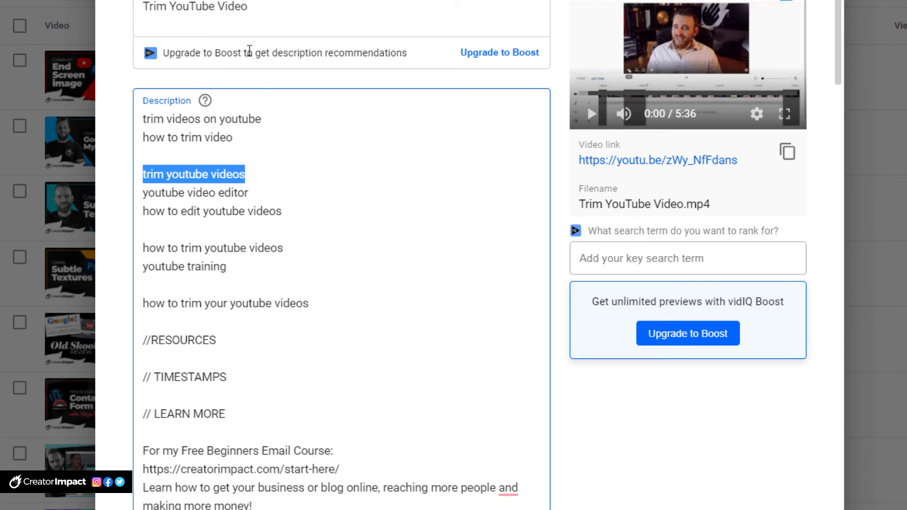
scroll(316, 185, up, 2)
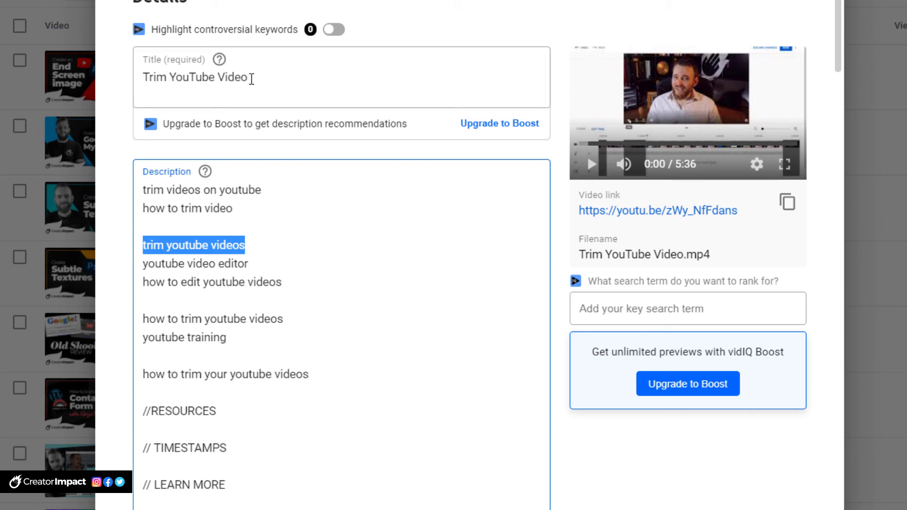
triple_click(344, 82)
text(How to Trim Videos on YouTube (using the YouTube Video Editor))
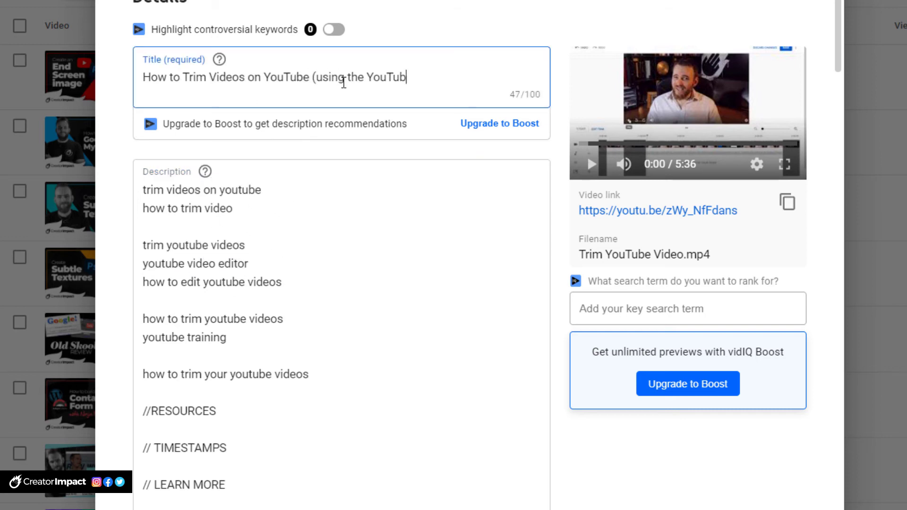
Step: Write an opening sentence starting "In this Video, I'm going to show you" about trimming and editing YouTube videos using the Creator Studio / YouTube Video Editor
click(143, 264)
text(-)
click(144, 190)
text(-)
click(144, 209)
text(In this Video, I'm going to show you how to trim videos and)
drag(282, 282, 143, 282)
key(ctrl+x)
click(450, 208)
key(ctrl+v)
text(using the Creator Studio / YouTube Video Editor.)
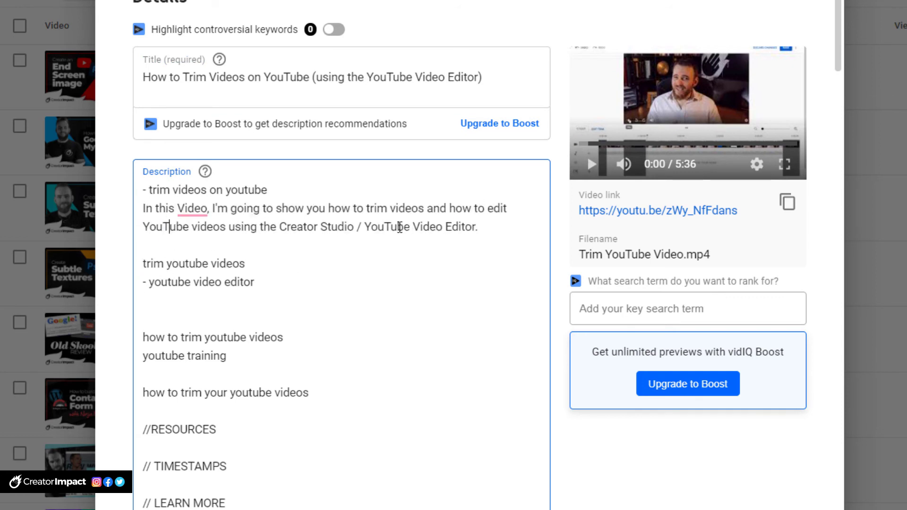
Step: Build "trim youtube videos" into a second paragraph about cutting boring, unnecessary segments from uploaded or published videos using the Youtube Video editor
click(143, 245)
text(It can be quite important to keep you're videos moving quickly and remaining interesting by cuttingout boring and unnecessary segments from your video, So you can)
click(305, 283)
text(after they have been uploaded or even published using the Youtube Video editor.)
Step: Write a closing paragraph for those wondering "how to trim YouTube videos", offering a step-by-step run-through "in this YouTube training video" in a matter of minutes
key(Down)
key(Down)
text(So if you've been wondering)
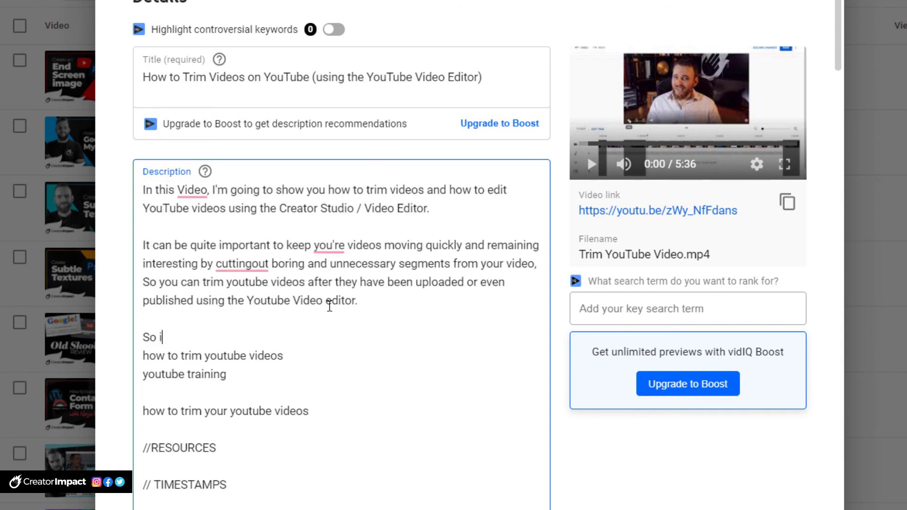
click(453, 326)
click(437, 338)
text(, I run through, step by step on how to do it in a matter of minutes.)
click(253, 264)
click(196, 356)
text(, in this YouTube training video)
click(439, 337)
text(this could be useful.)
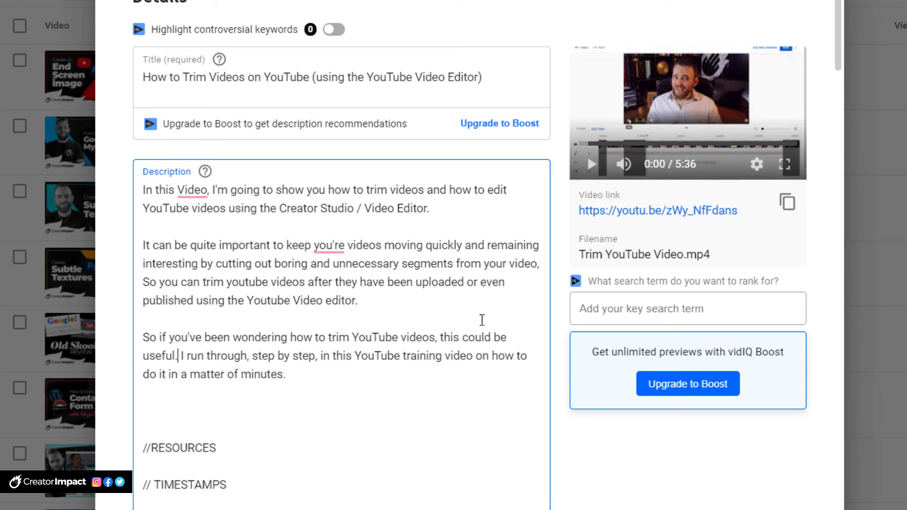
Step: Add a third paragraph about shorter, more attention-grabbing videos by cutting areas where audience retention is dropping, and remove the RESOURCES and TIMESTAMPS headings
click(359, 301)
text(This means shorter, more attention-grabbing videos even after they've been published as you can cut out the fat and areas where audience retention is dropping.)
key(Delete)
key(Delete)
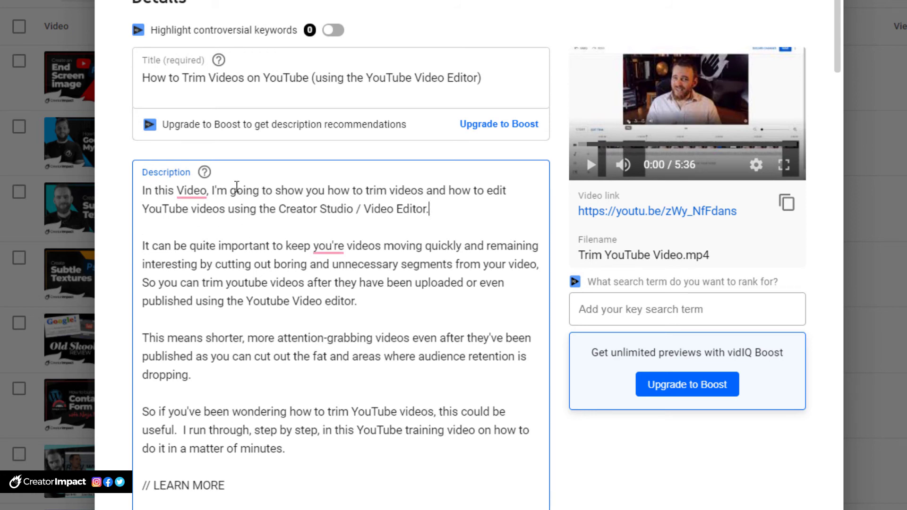
Step: Replace "In this Video, I'm going to show you" at the start of the description with "Learn"
drag(148, 189, 446, 210)
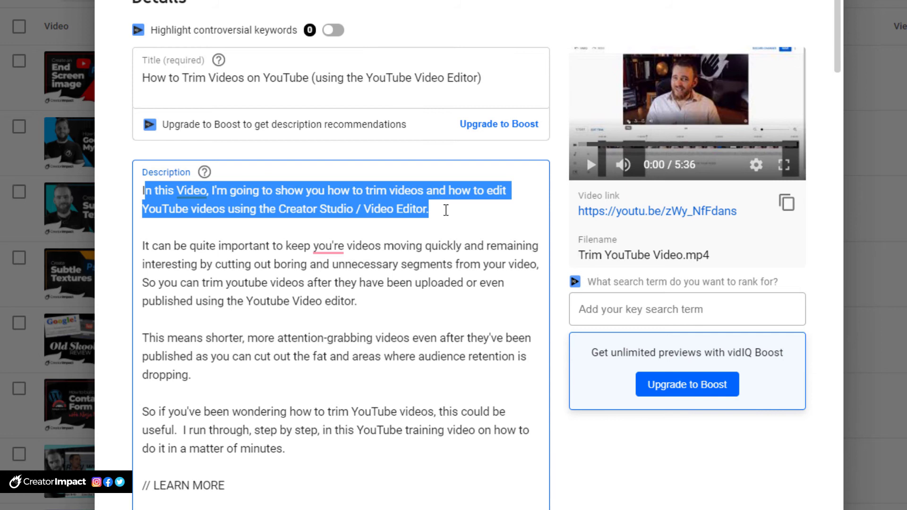
click(445, 210)
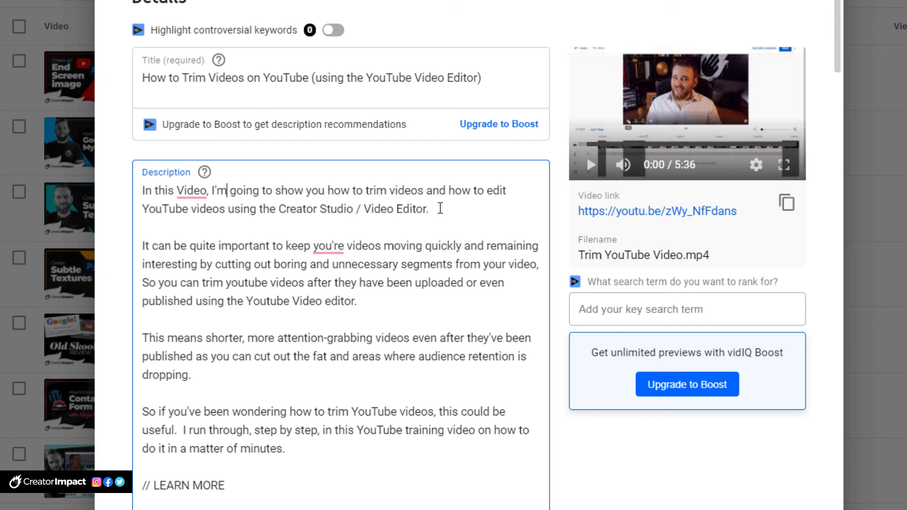
mouse_move(438, 209)
mouse_down()
mouse_move(82, 182)
mouse_move(443, 209)
mouse_up()
drag(230, 191, 149, 196)
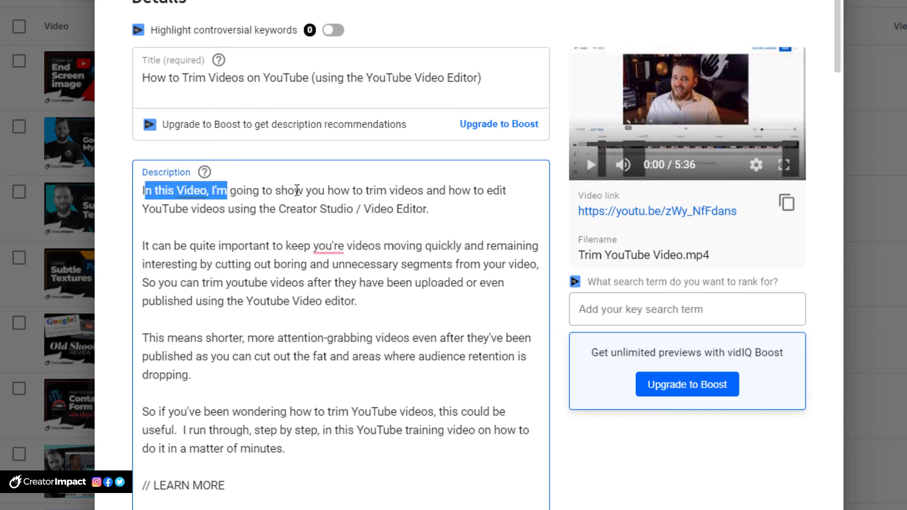
drag(325, 191, 143, 191)
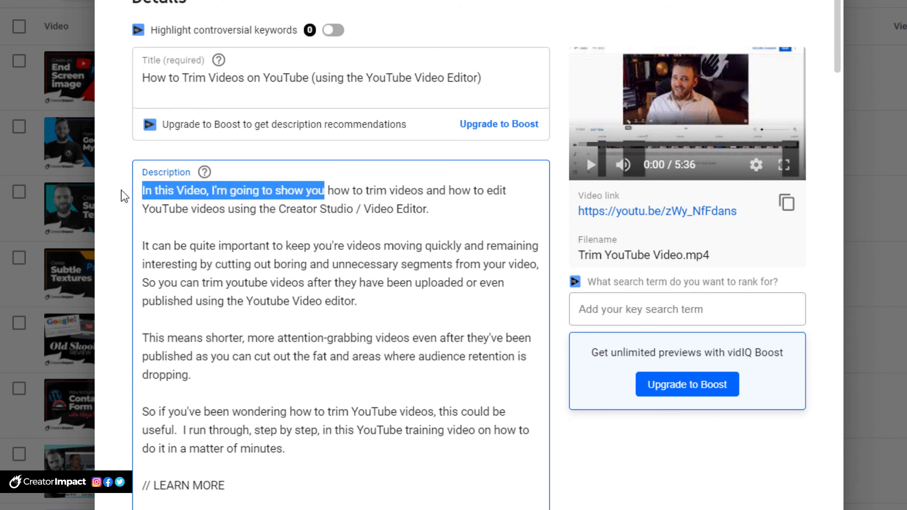
text(Learn)
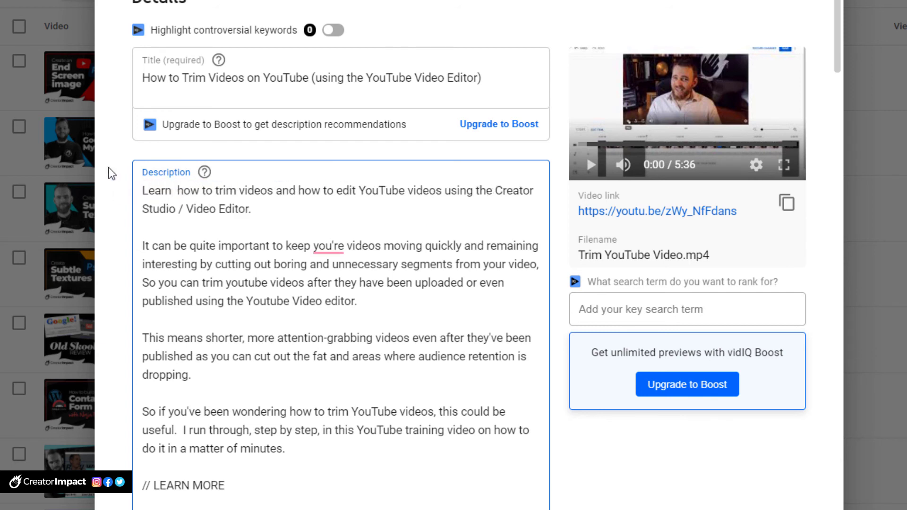
key(Delete)
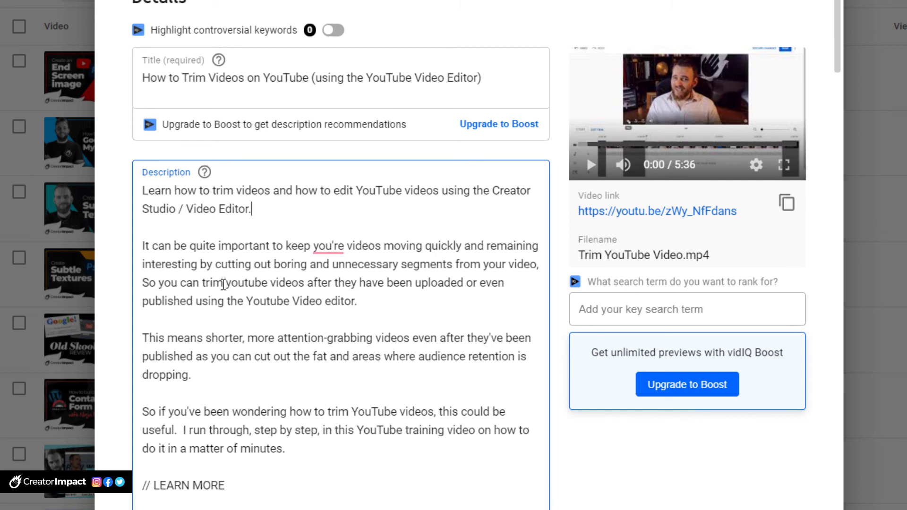
Step: Review the keyword phrases used in the description's paragraphs against the video's tags and title
drag(231, 284, 302, 293)
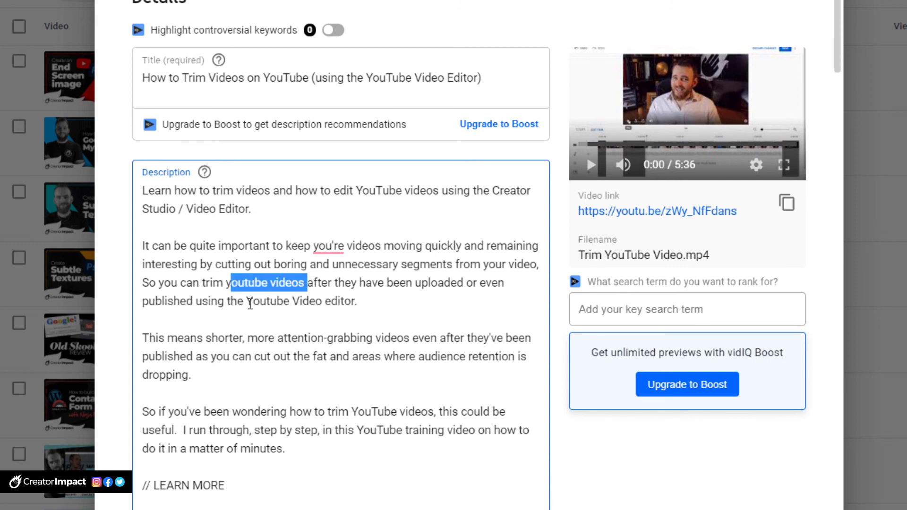
drag(250, 304, 355, 303)
drag(212, 339, 243, 372)
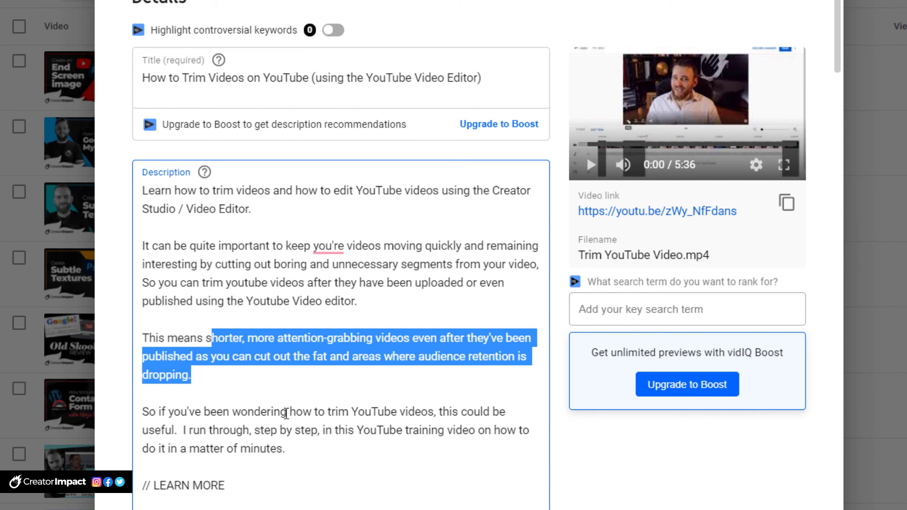
drag(352, 412, 415, 409)
drag(363, 431, 409, 429)
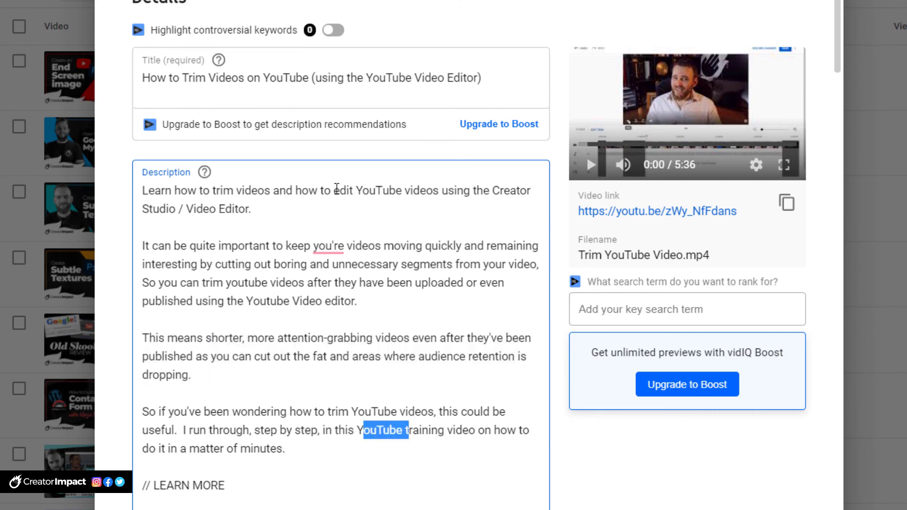
scroll(326, 395, down, 10)
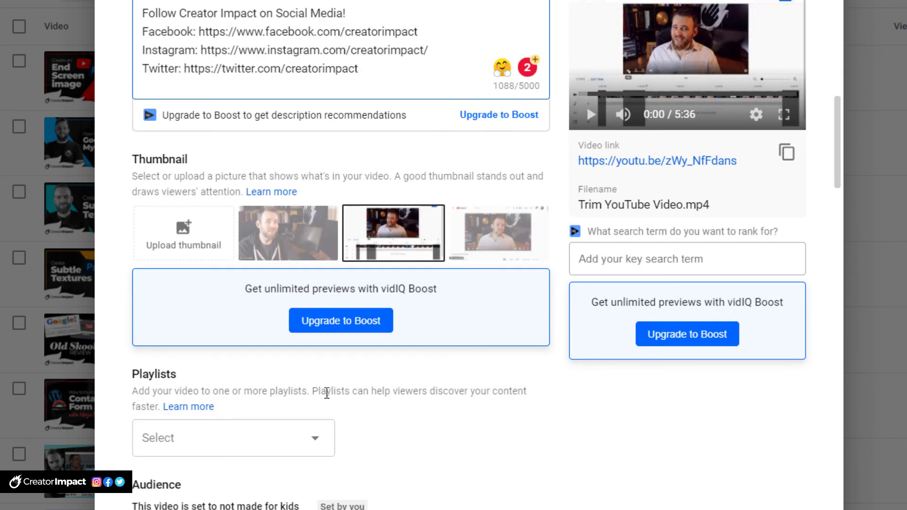
scroll(231, 420, down, 15)
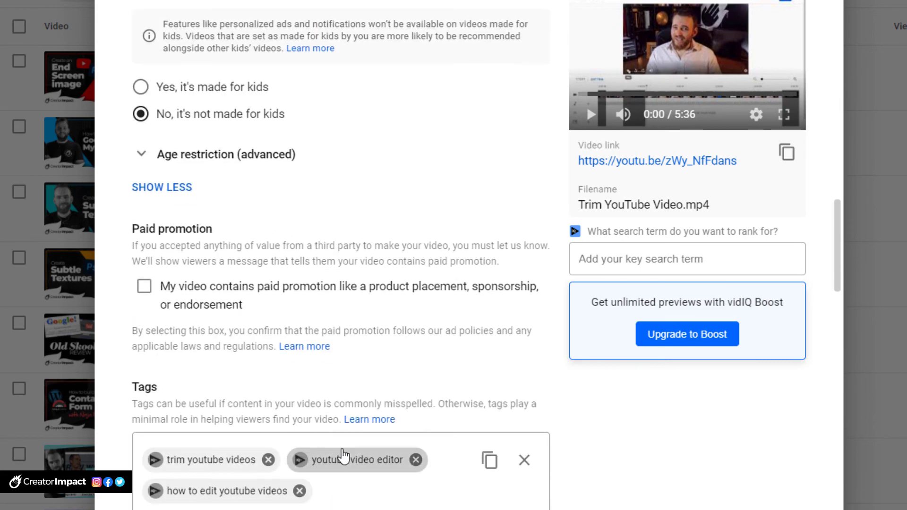
scroll(427, 422, up, 20)
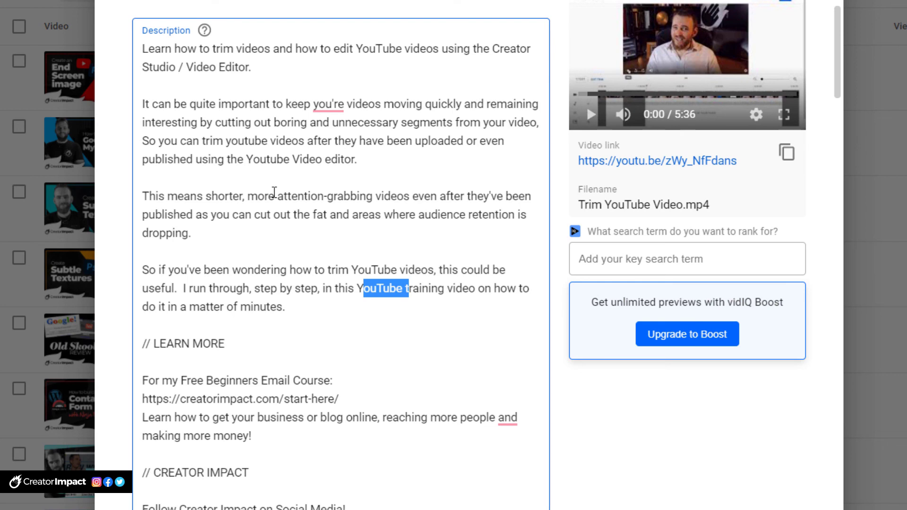
scroll(301, 151, down, 6)
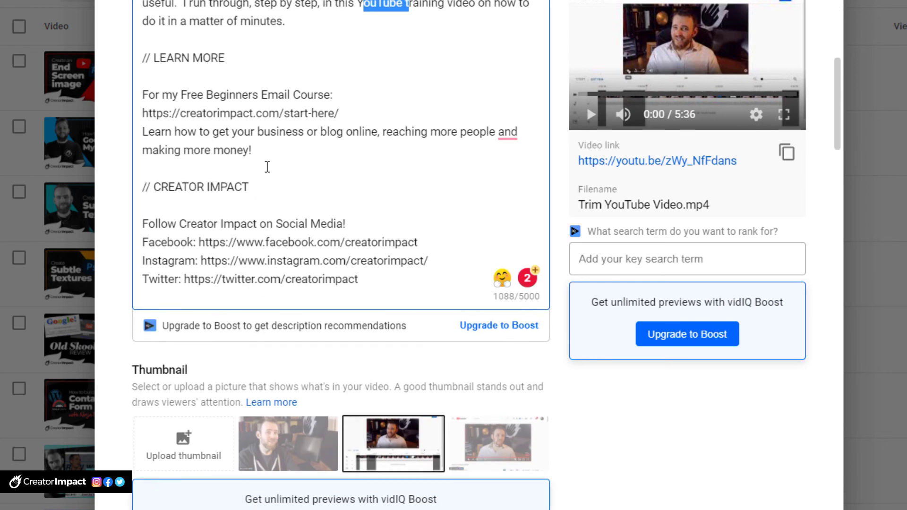
scroll(212, 317, down, 3)
scroll(278, 441, down, 6)
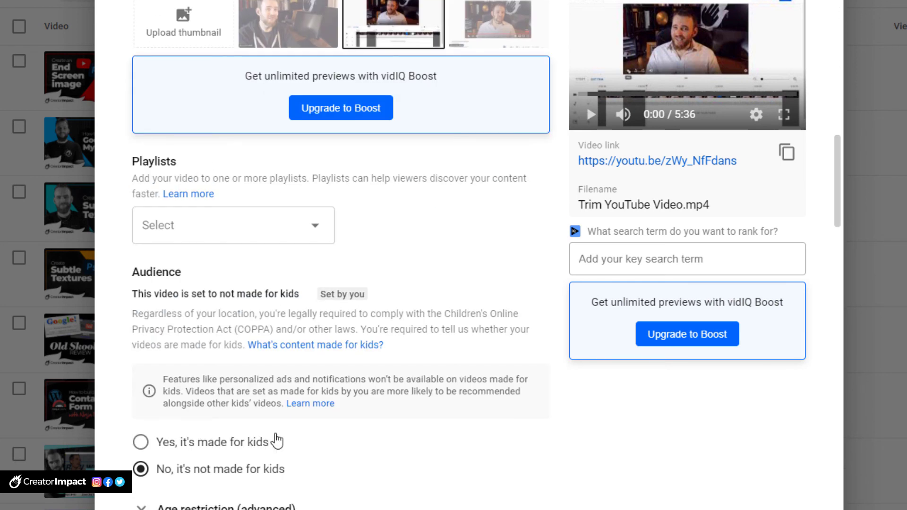
scroll(283, 411, up, 9)
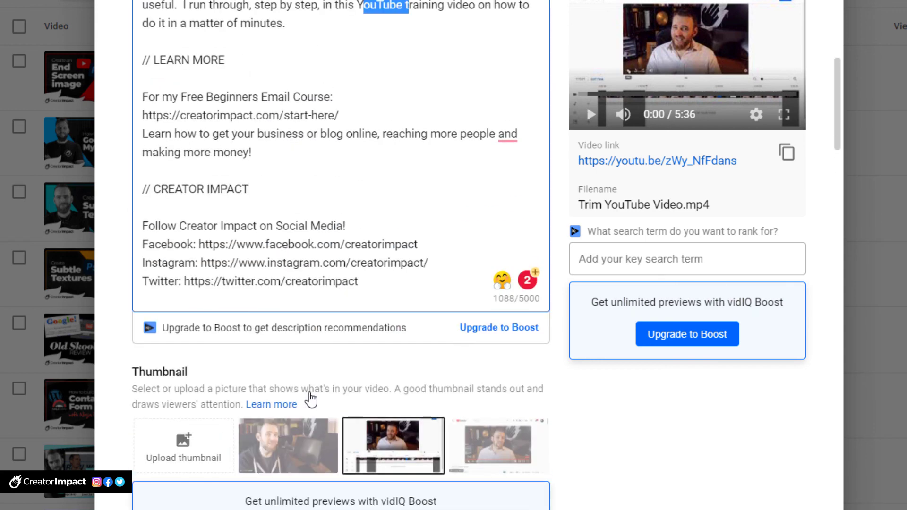
scroll(310, 399, up, 9)
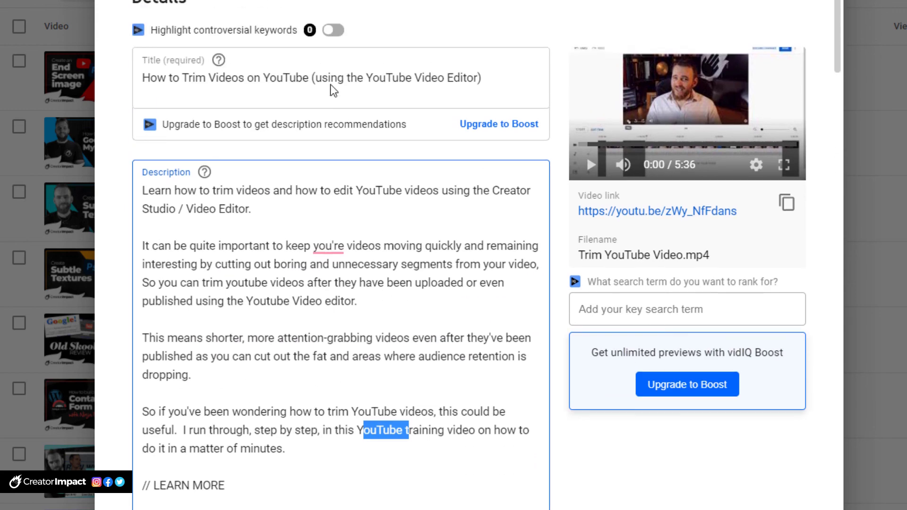